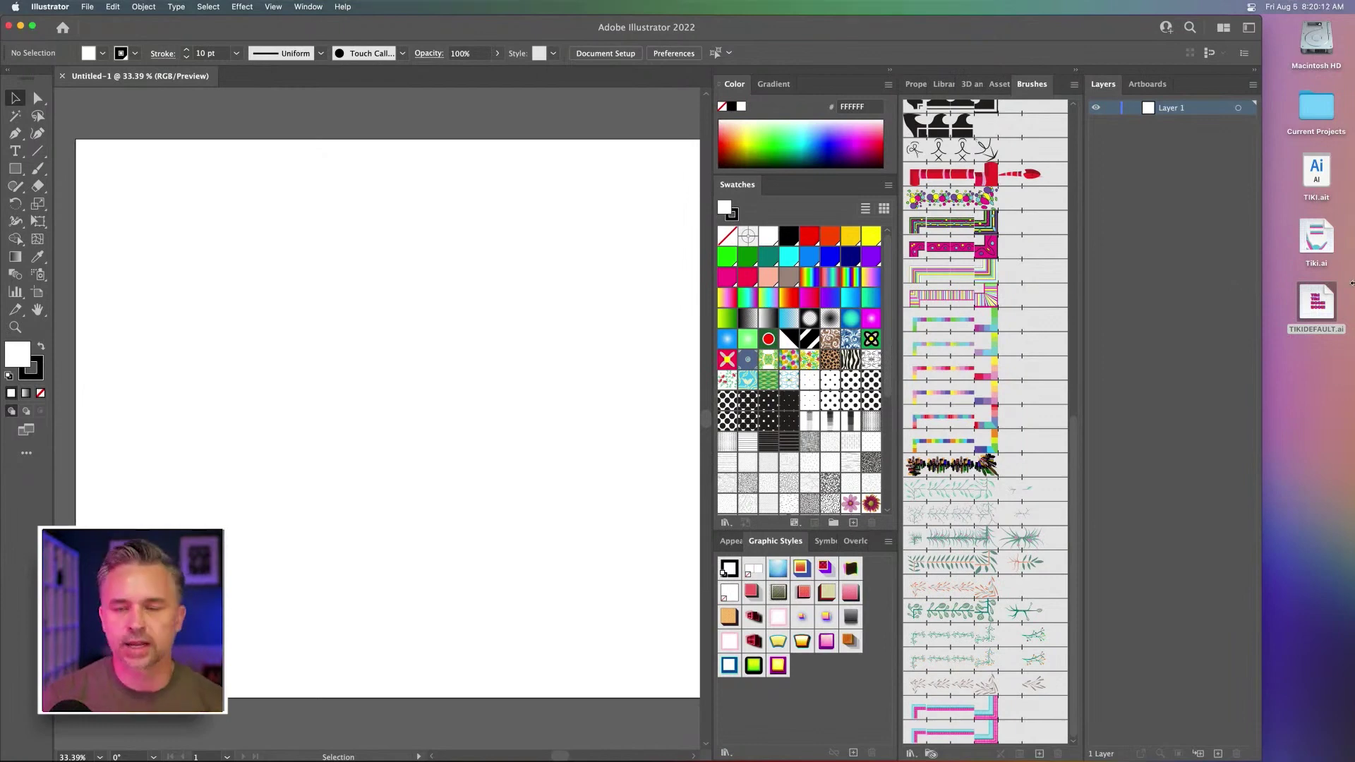
# Add a line of black text reading THE BEACH BUMS near the middle of the artboard
pyautogui.moveTo(1352, 282); pyautogui.dragTo(1352, 283)
pyautogui.click(12, 157)
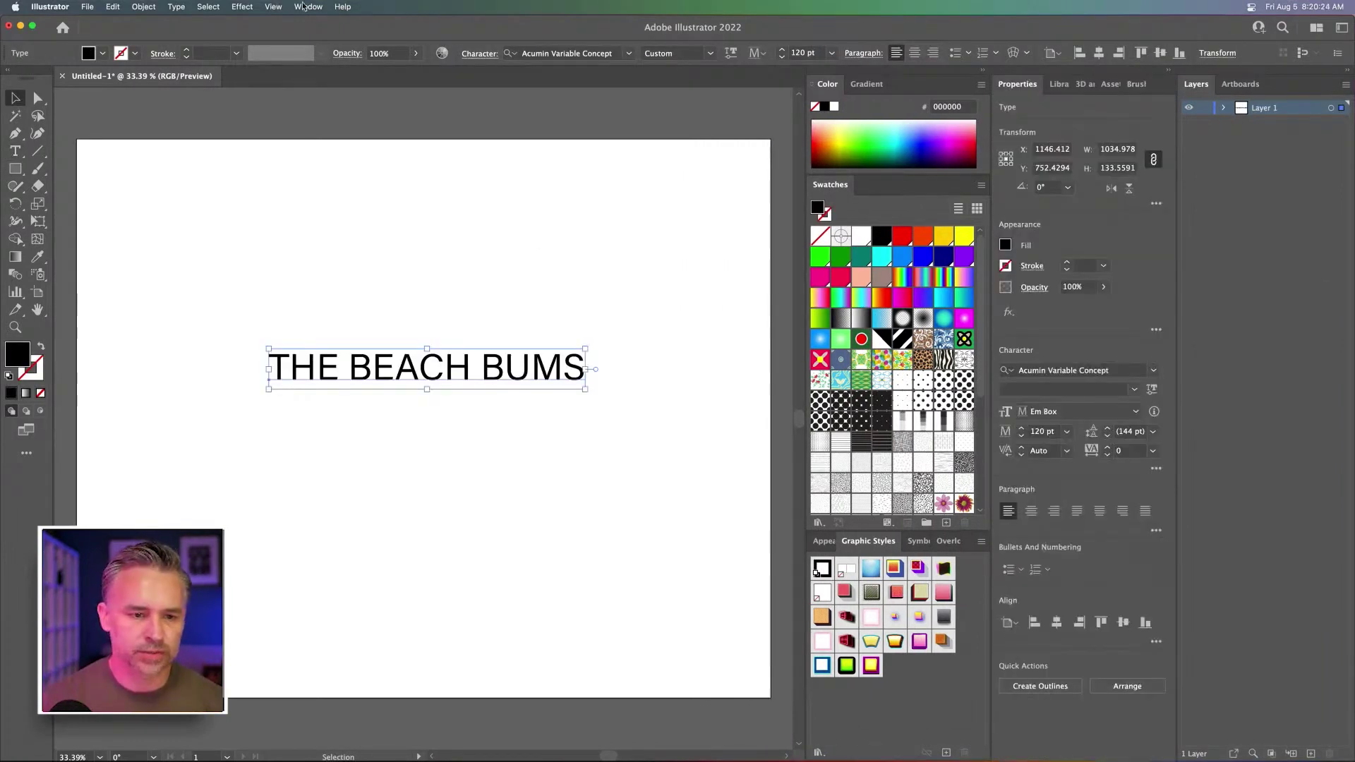
pyautogui.click(308, 6)
pyautogui.moveTo(344, 679)
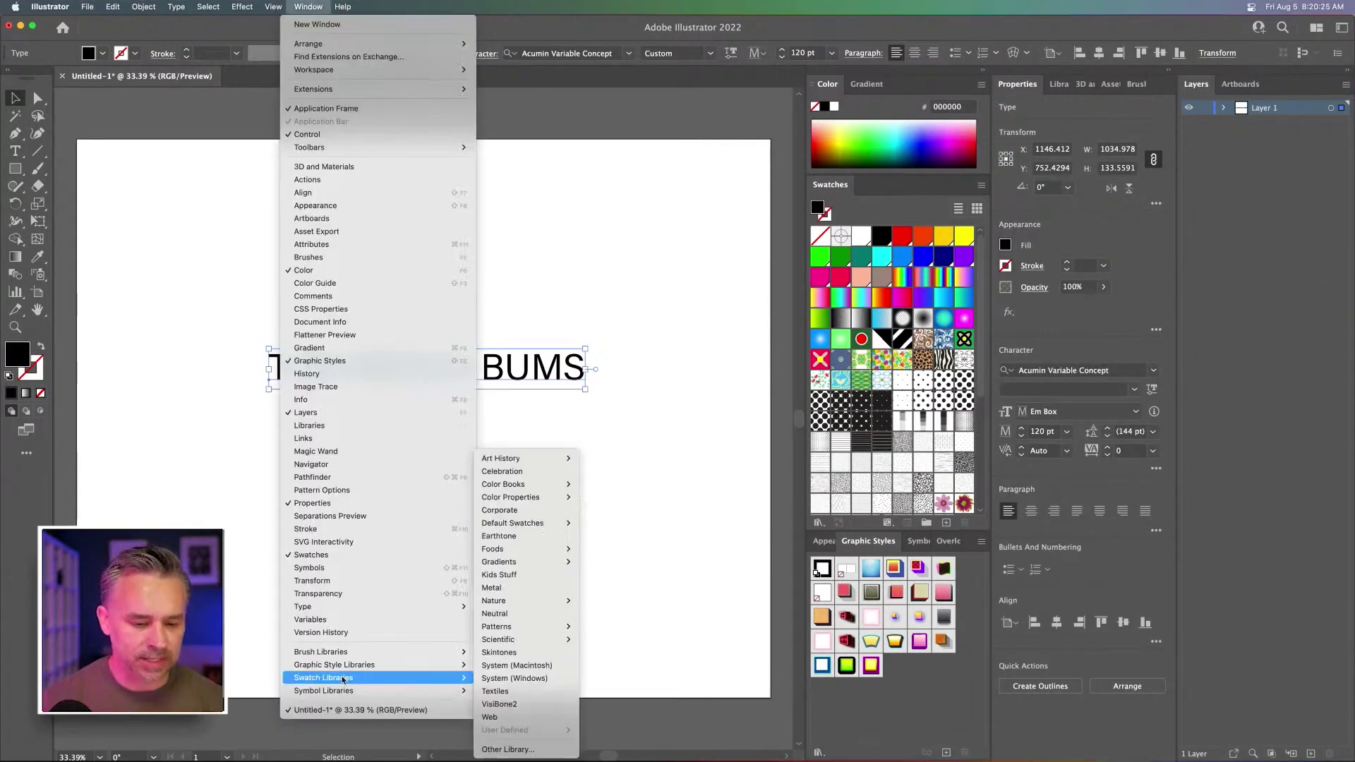
pyautogui.click(568, 294)
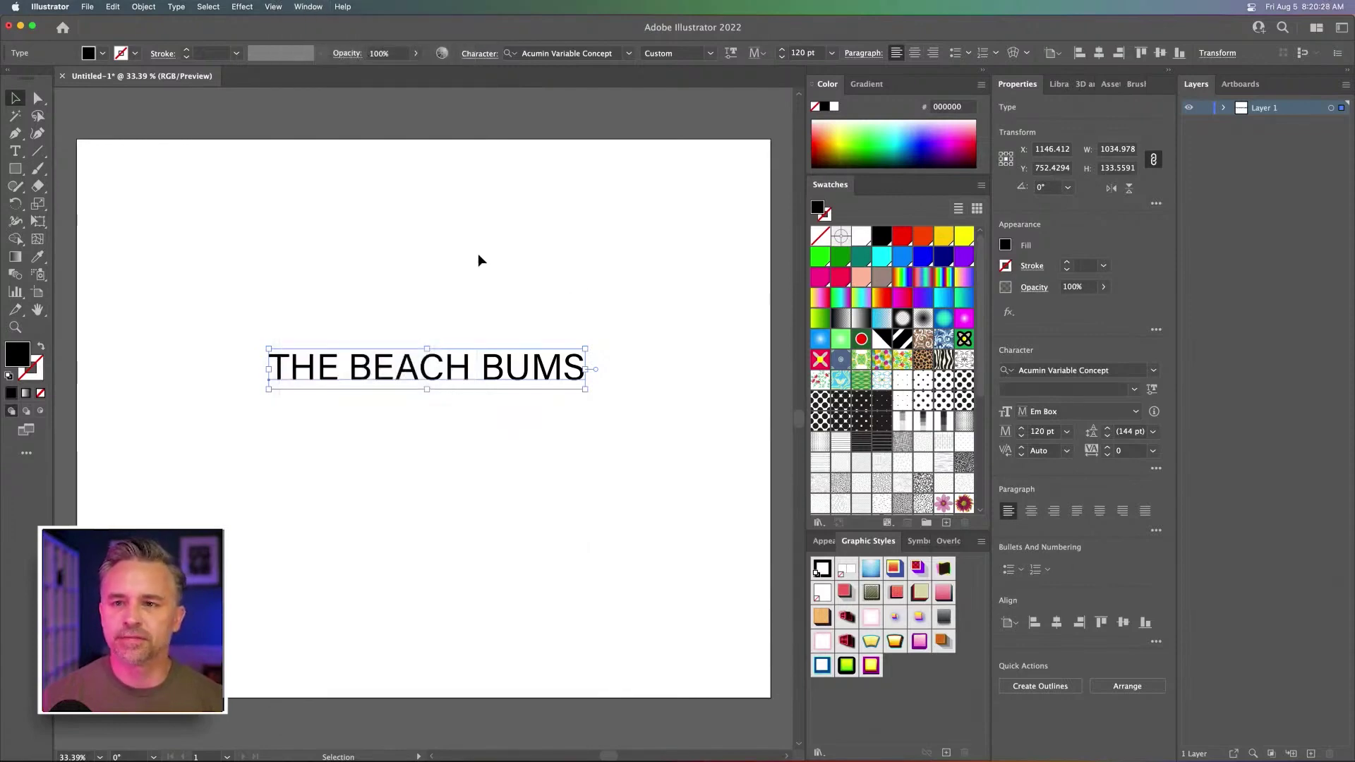
# Select the HELL OR HIGH WATER text line and bring up the character styles
pyautogui.click(493, 205)
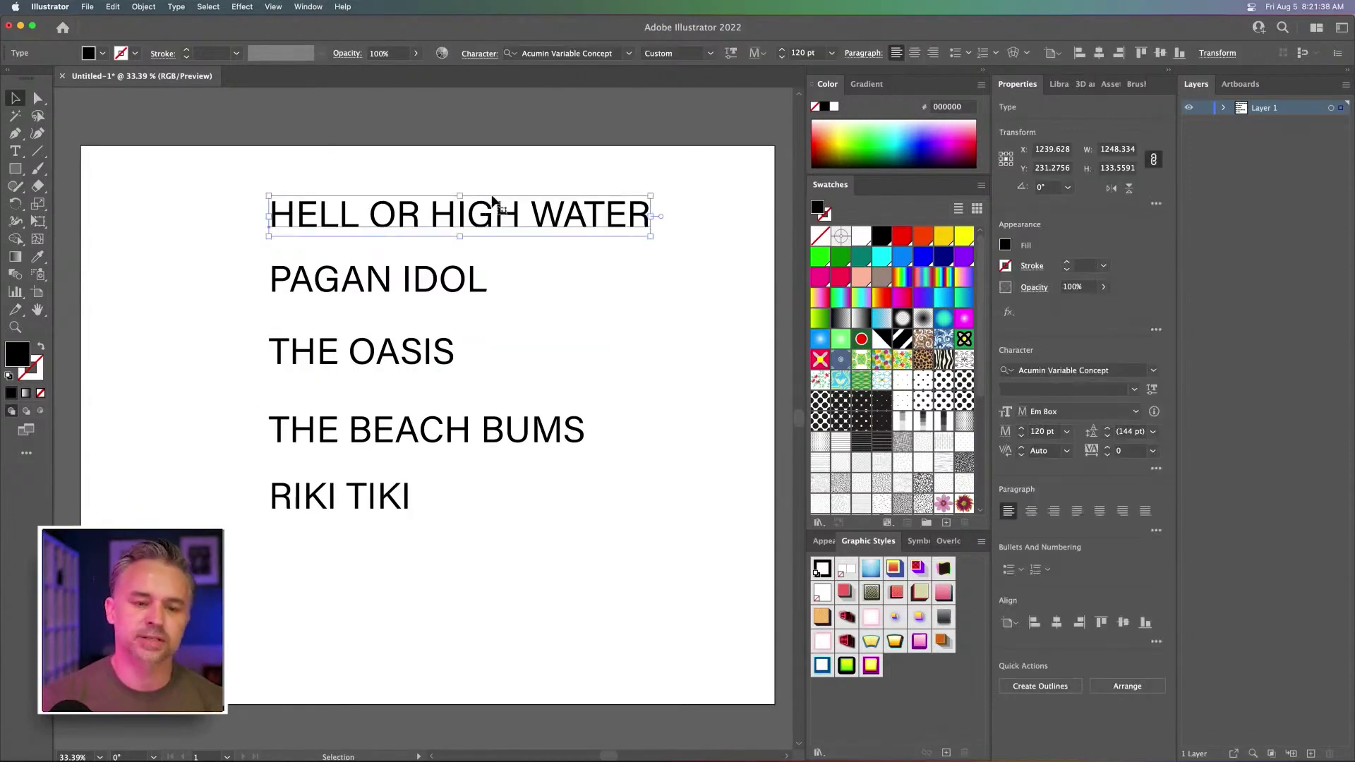
pyautogui.click(309, 6)
pyautogui.moveTo(437, 606)
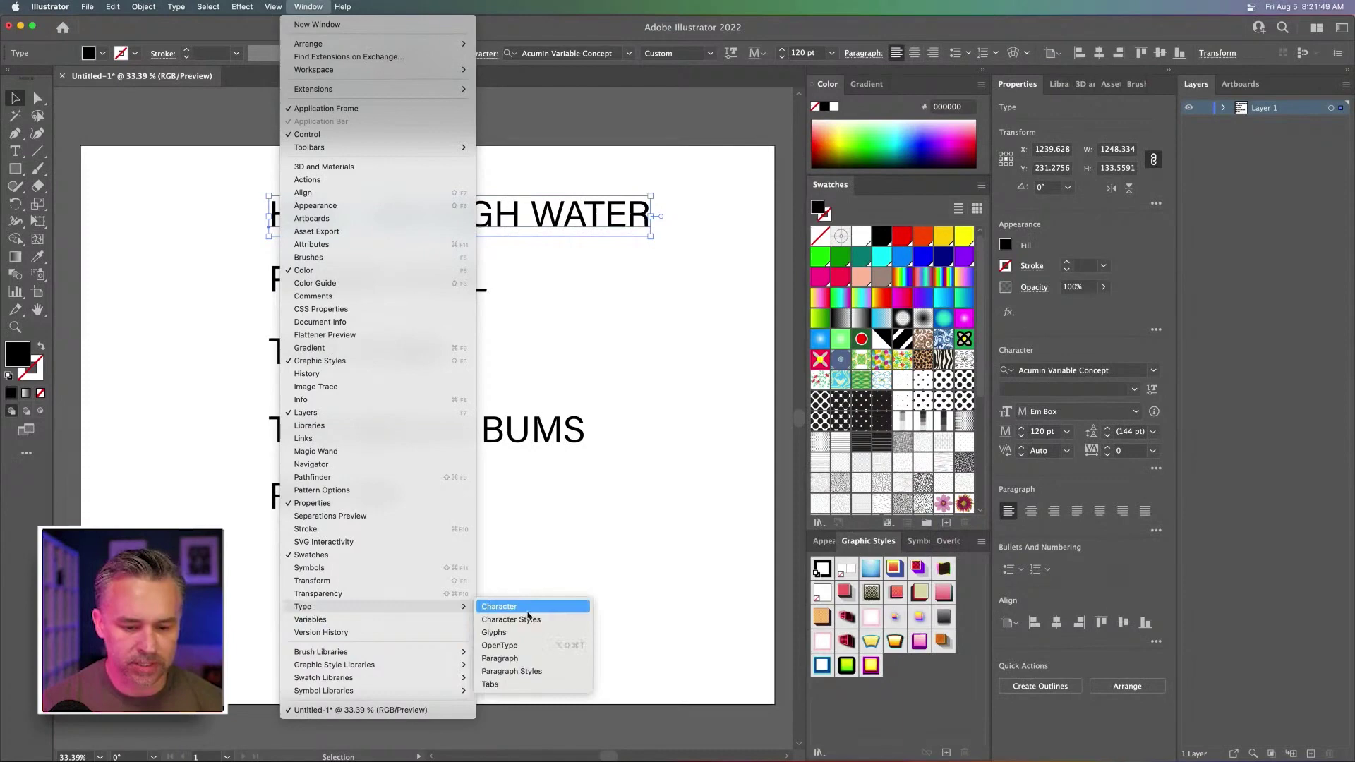
pyautogui.click(528, 618)
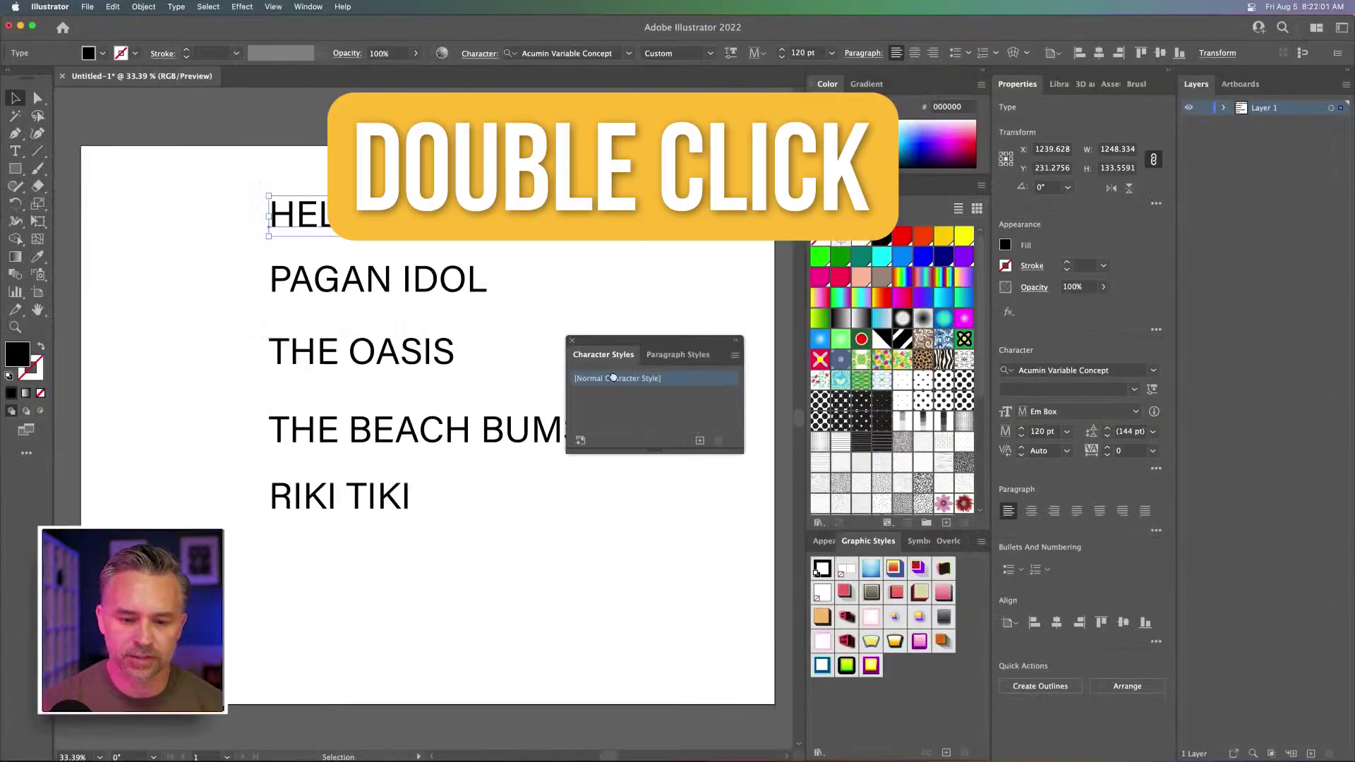
# Change the font family of the Normal Character Style to Comic Sans MS
pyautogui.doubleClick(609, 380)
pyautogui.click(311, 283)
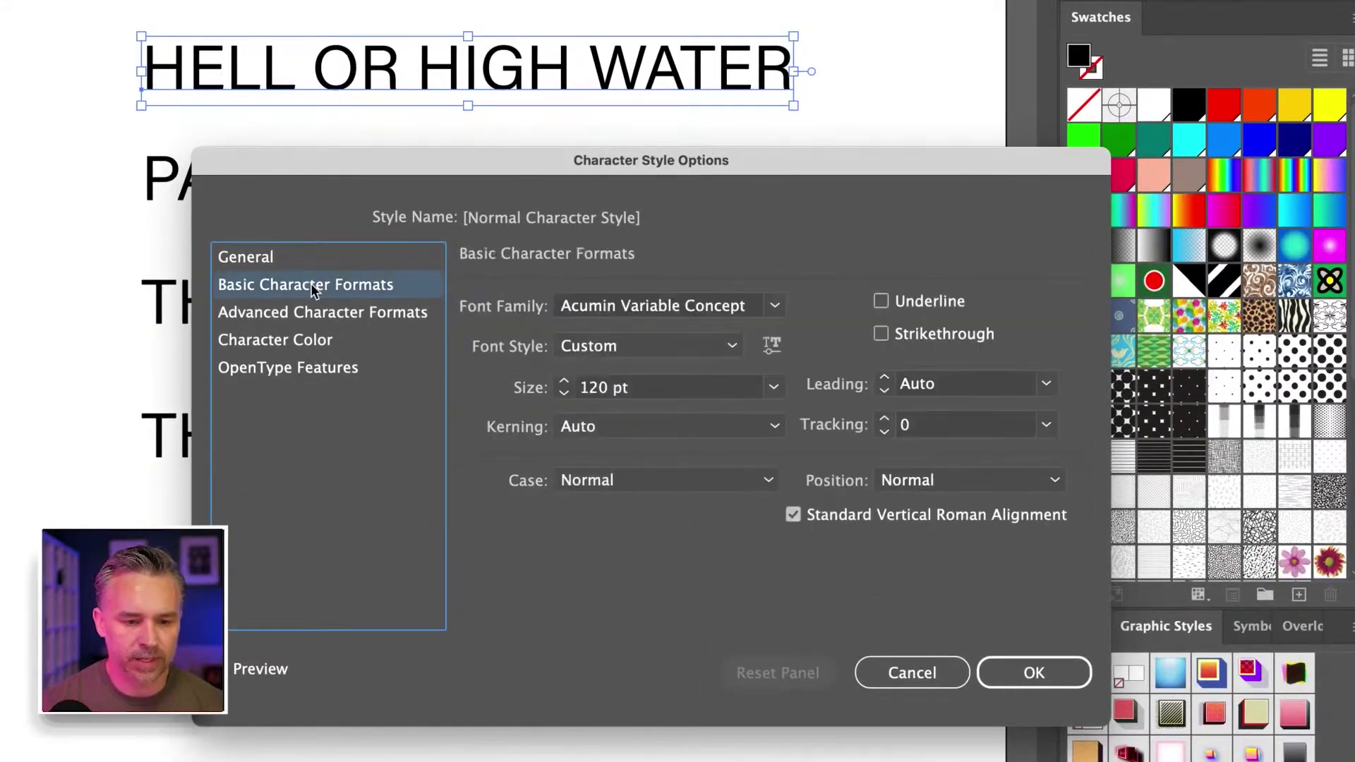
pyautogui.click(774, 308)
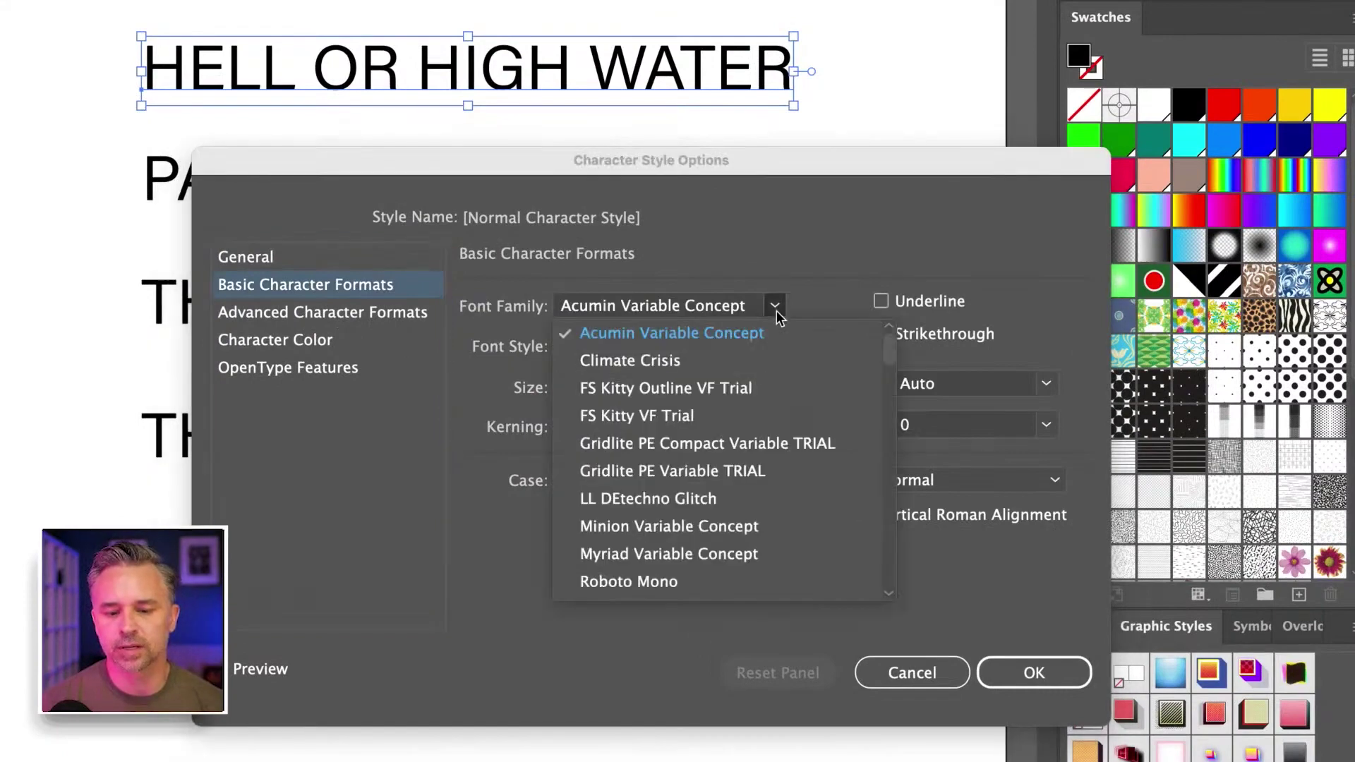
pyautogui.write('Comic Sans MS')
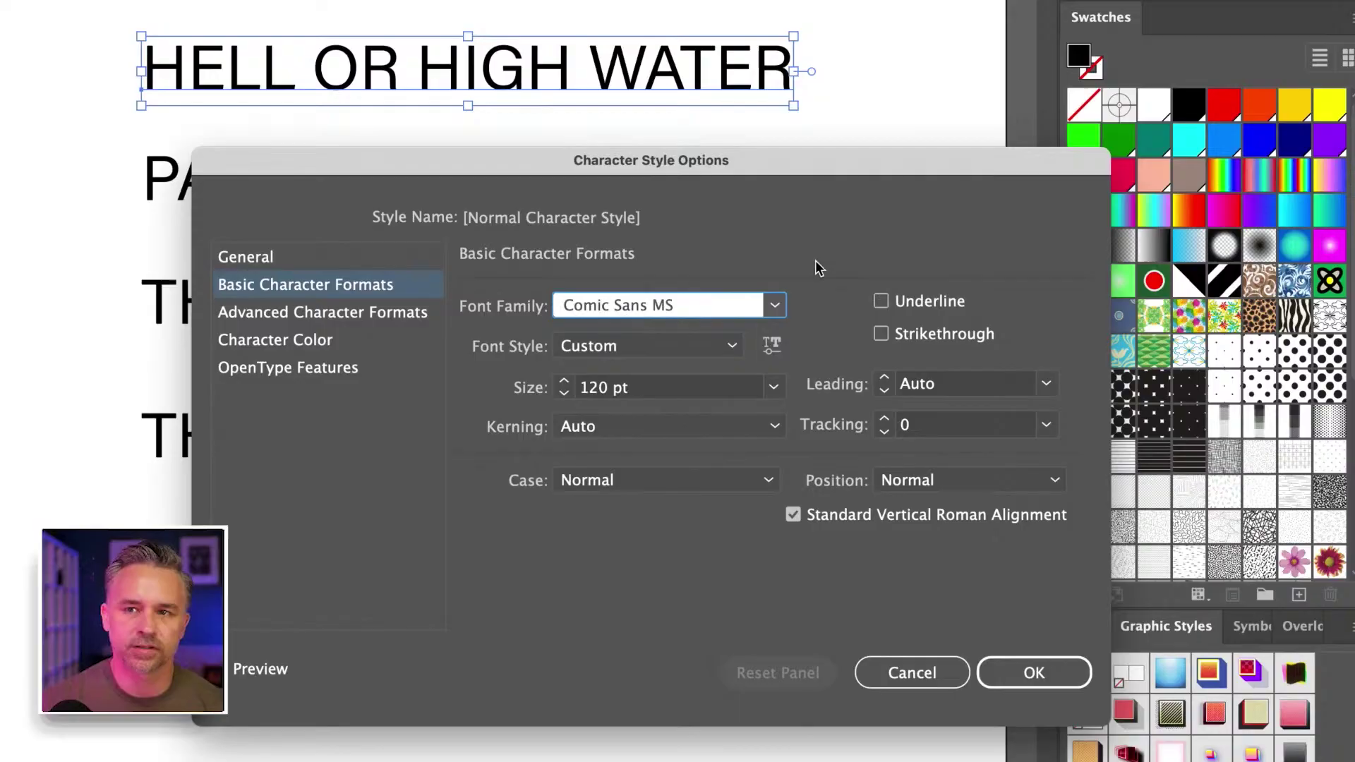
pyautogui.press('Return')
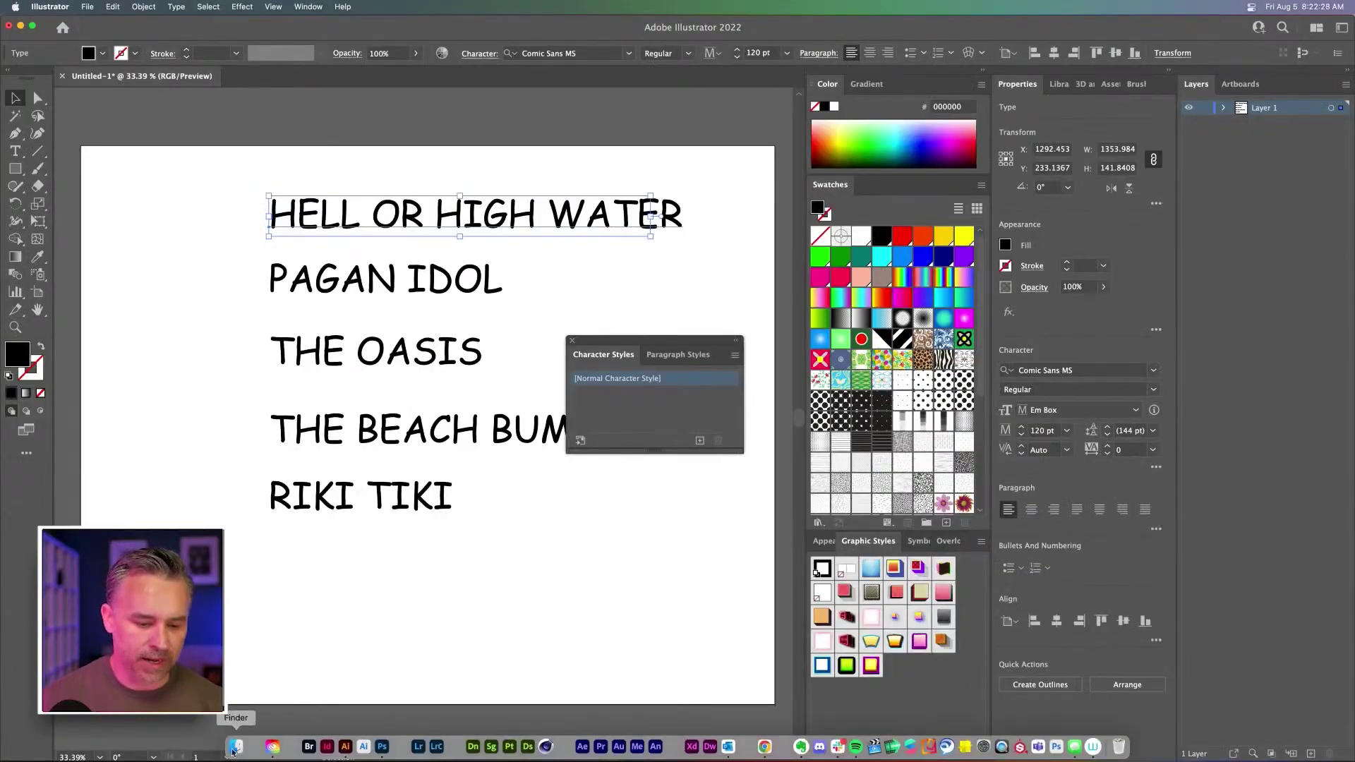
# Switch to Finder and select the Illustrator document profile files, from Art & Illustration.ai to TIKIDEFAULT.ai
pyautogui.click(236, 748)
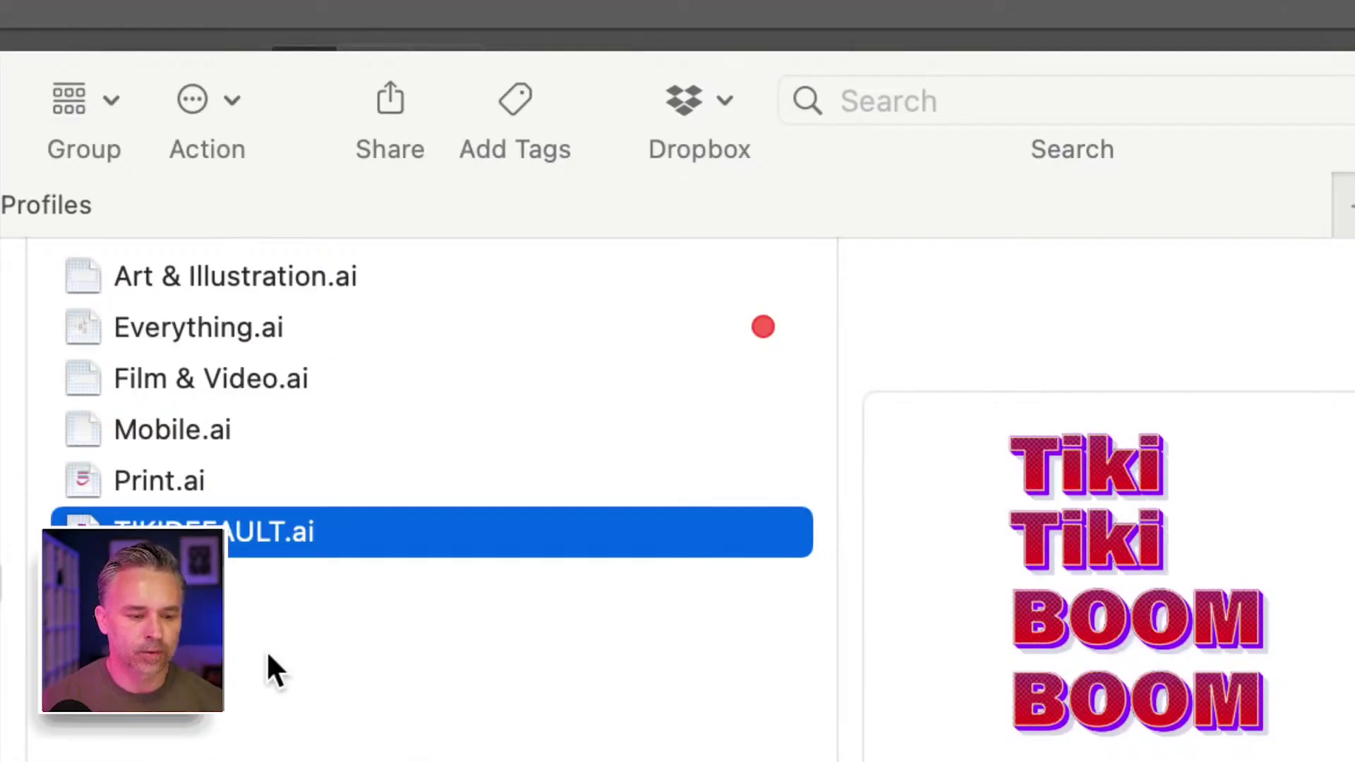
pyautogui.moveTo(841, 199); pyautogui.dragTo(797, 99)
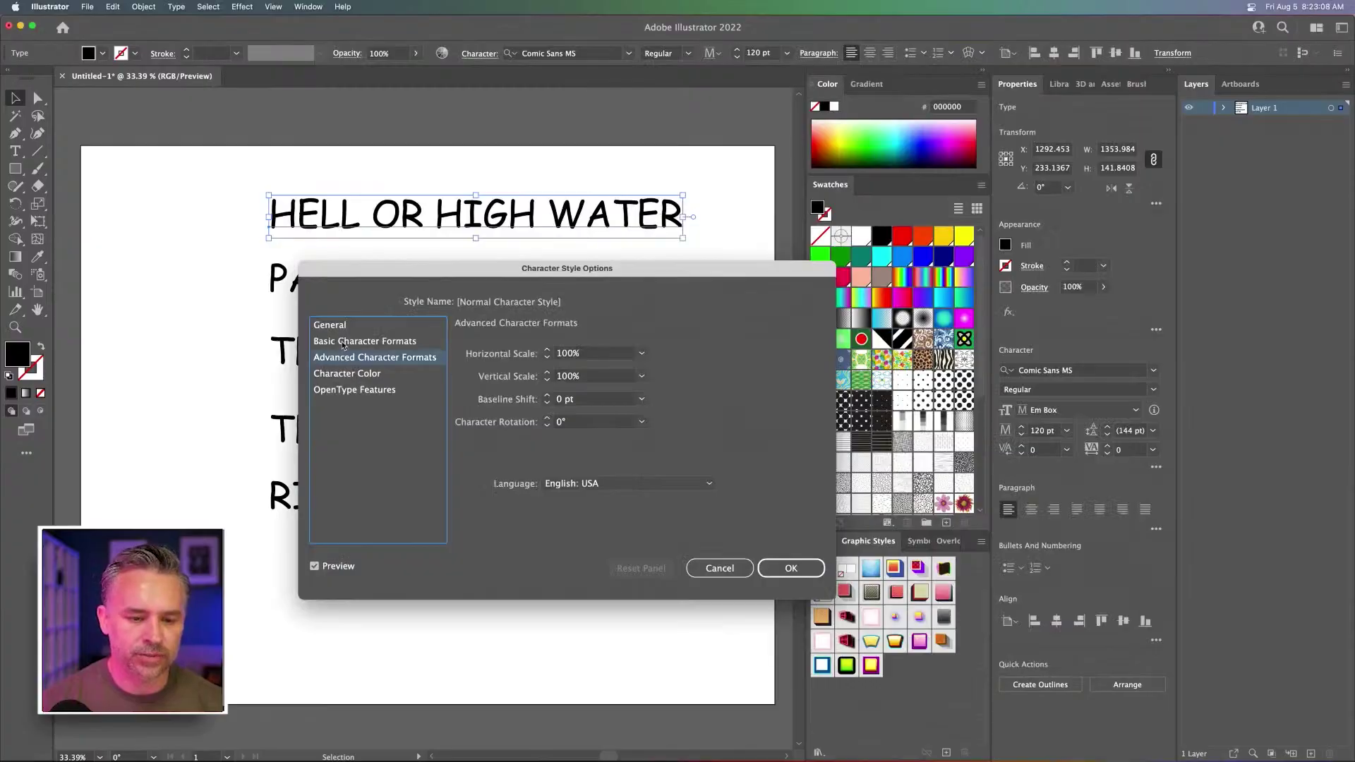
# Set the Normal Character Style to the Acumin Variable Concept font with the Default font style, after checking its variable font settings
pyautogui.click(343, 341)
pyautogui.click(638, 353)
pyautogui.click(582, 372)
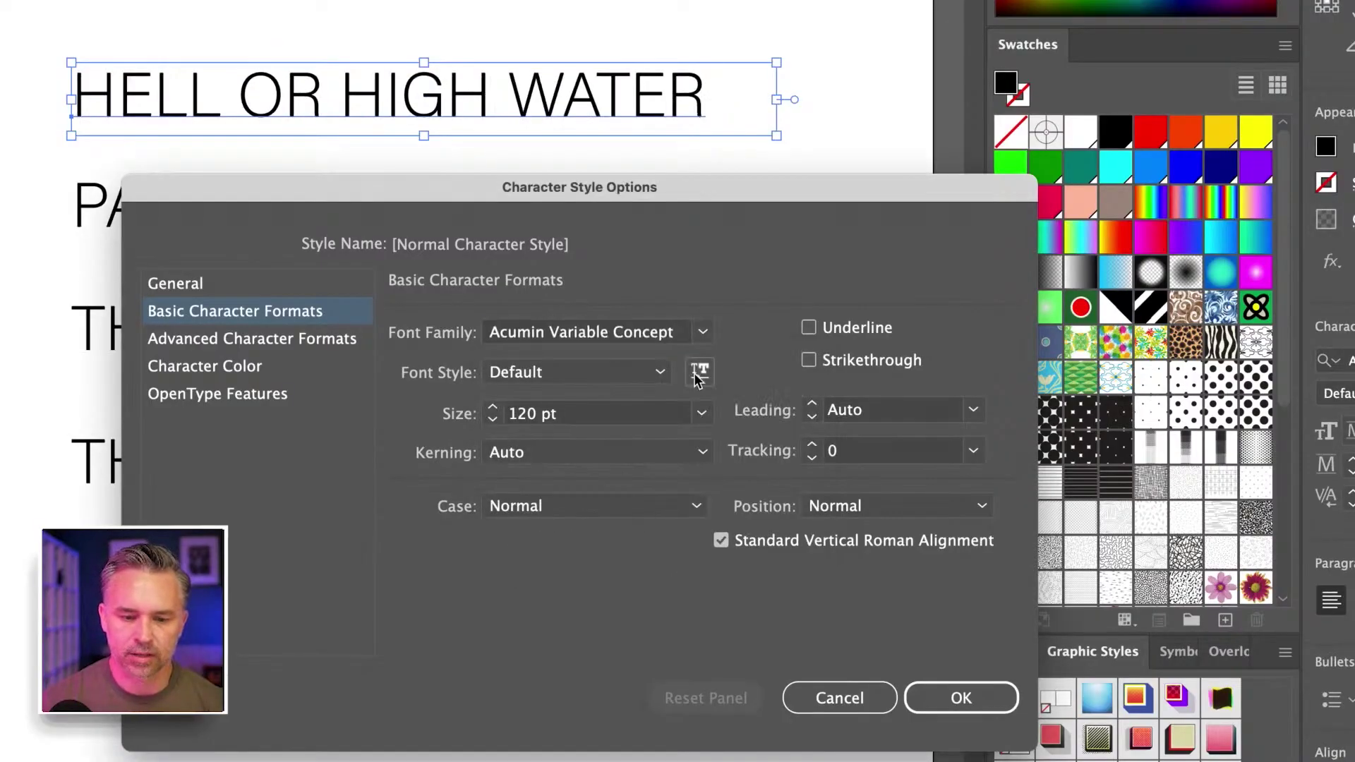
pyautogui.click(696, 377)
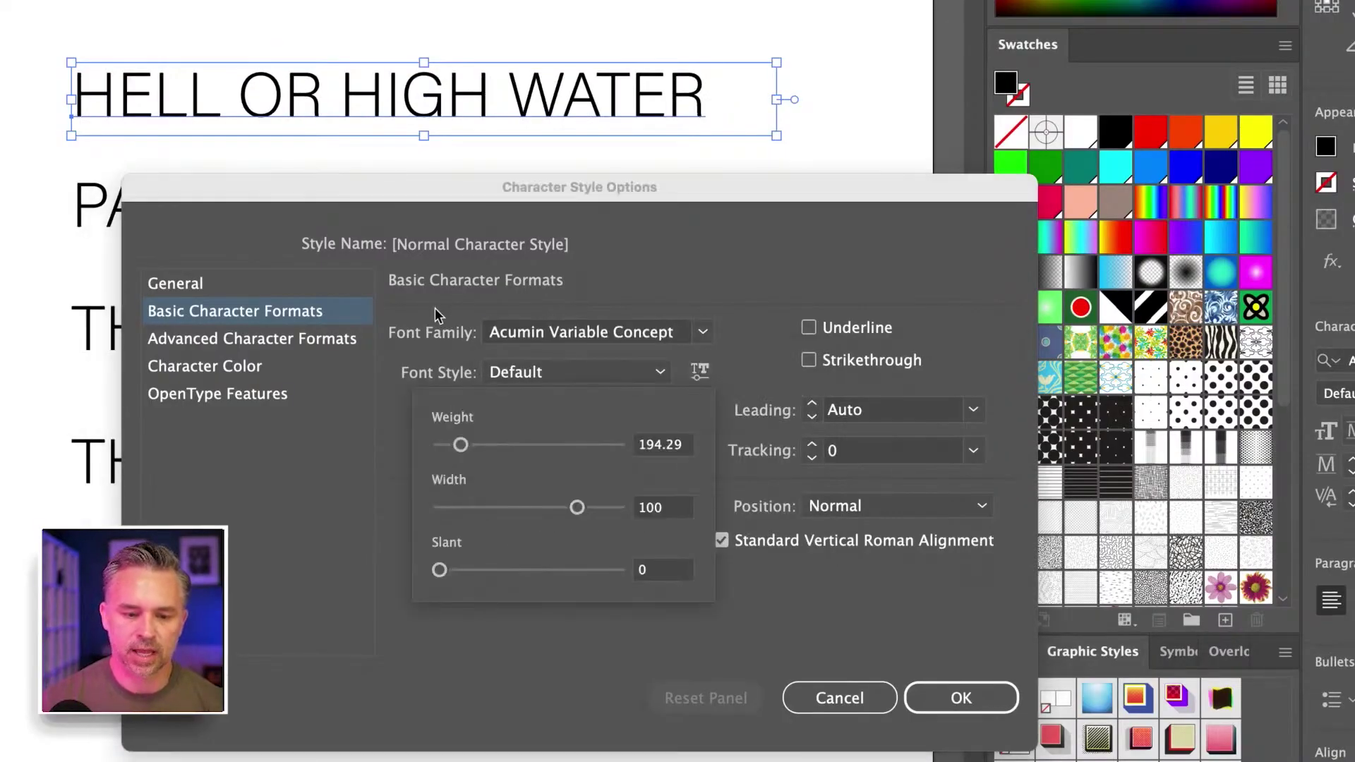
pyautogui.click(769, 268)
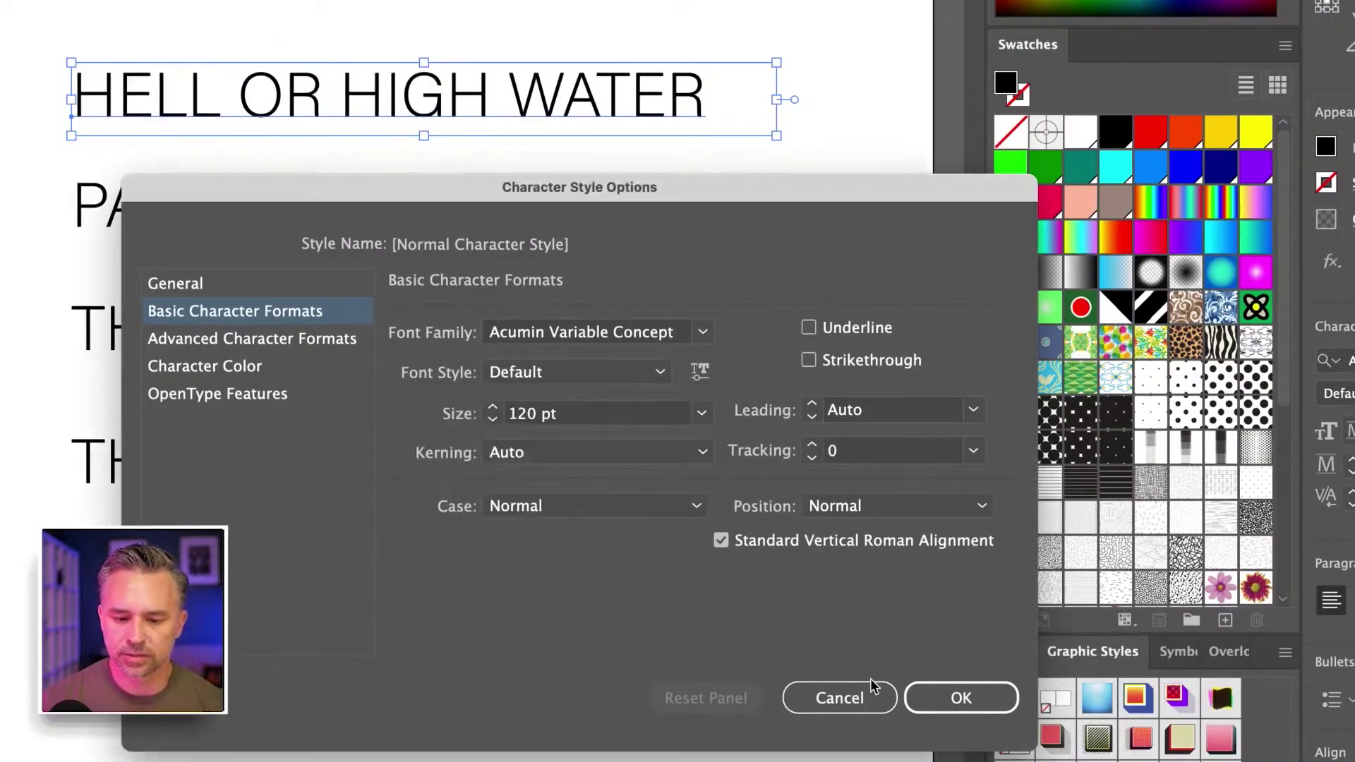
pyautogui.click(957, 695)
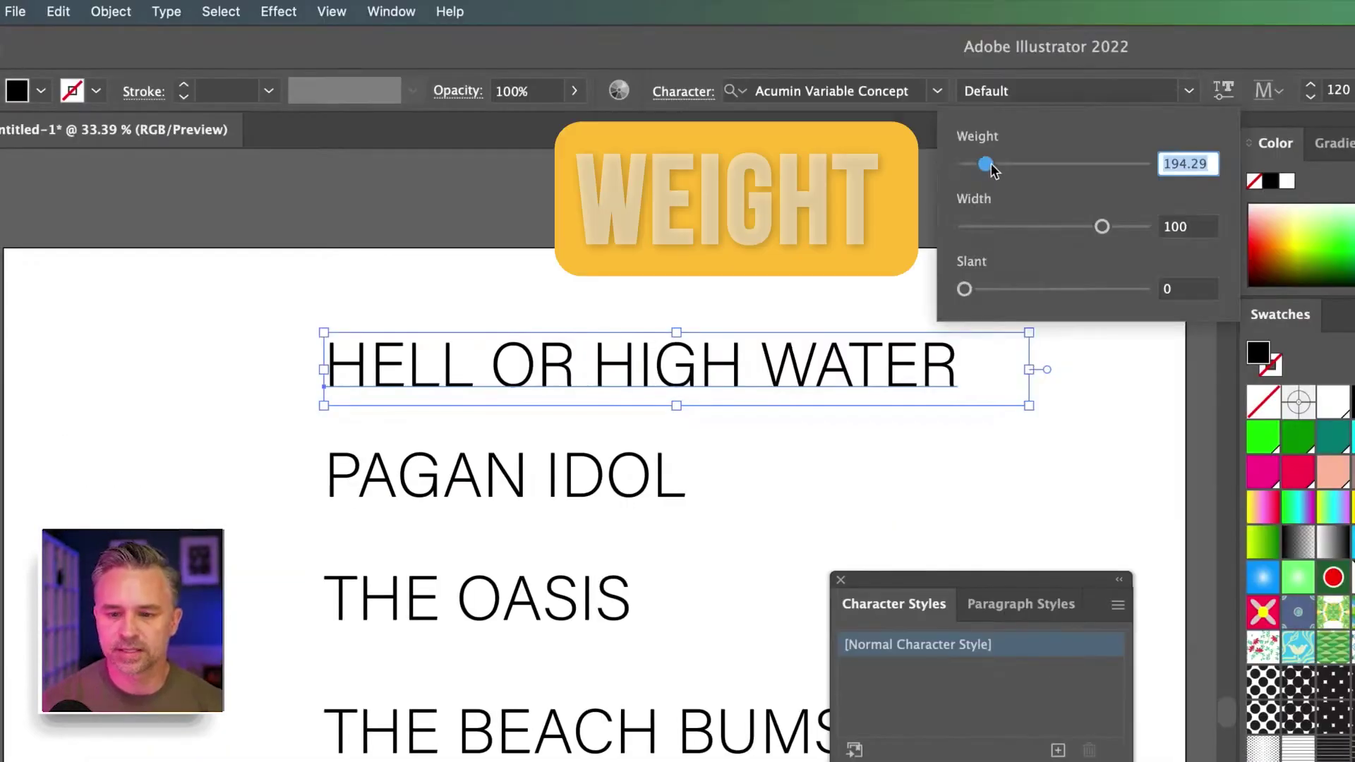
# Give the HELL OR HIGH WATER text a variable font weight of 500, adjusting width and slant, and dismiss the character styles
pyautogui.moveTo(990, 163)
pyautogui.mouseDown()
pyautogui.moveTo(1065, 163)
pyautogui.moveTo(989, 163)
pyautogui.mouseUp()
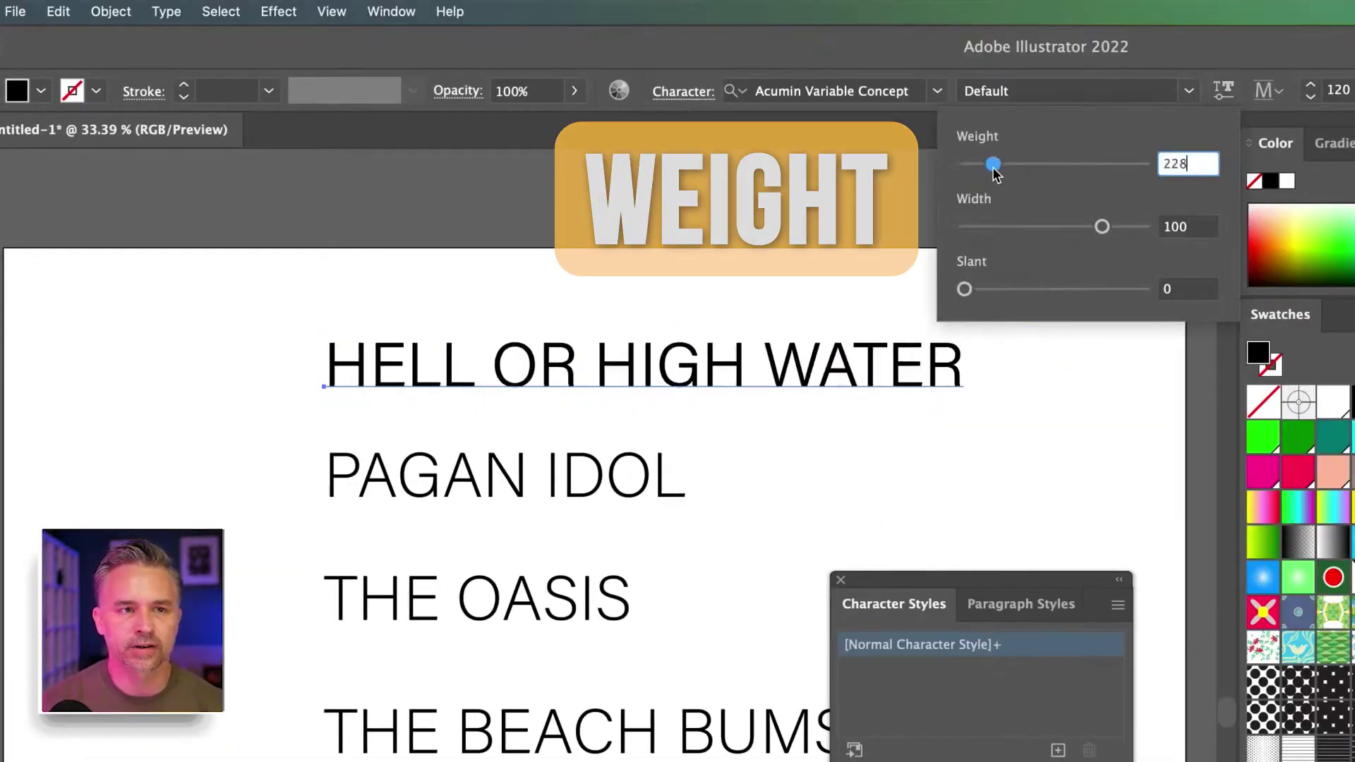
pyautogui.write('500')
pyautogui.moveTo(1101, 226); pyautogui.dragTo(1077, 227)
pyautogui.moveTo(964, 289); pyautogui.dragTo(869, 303)
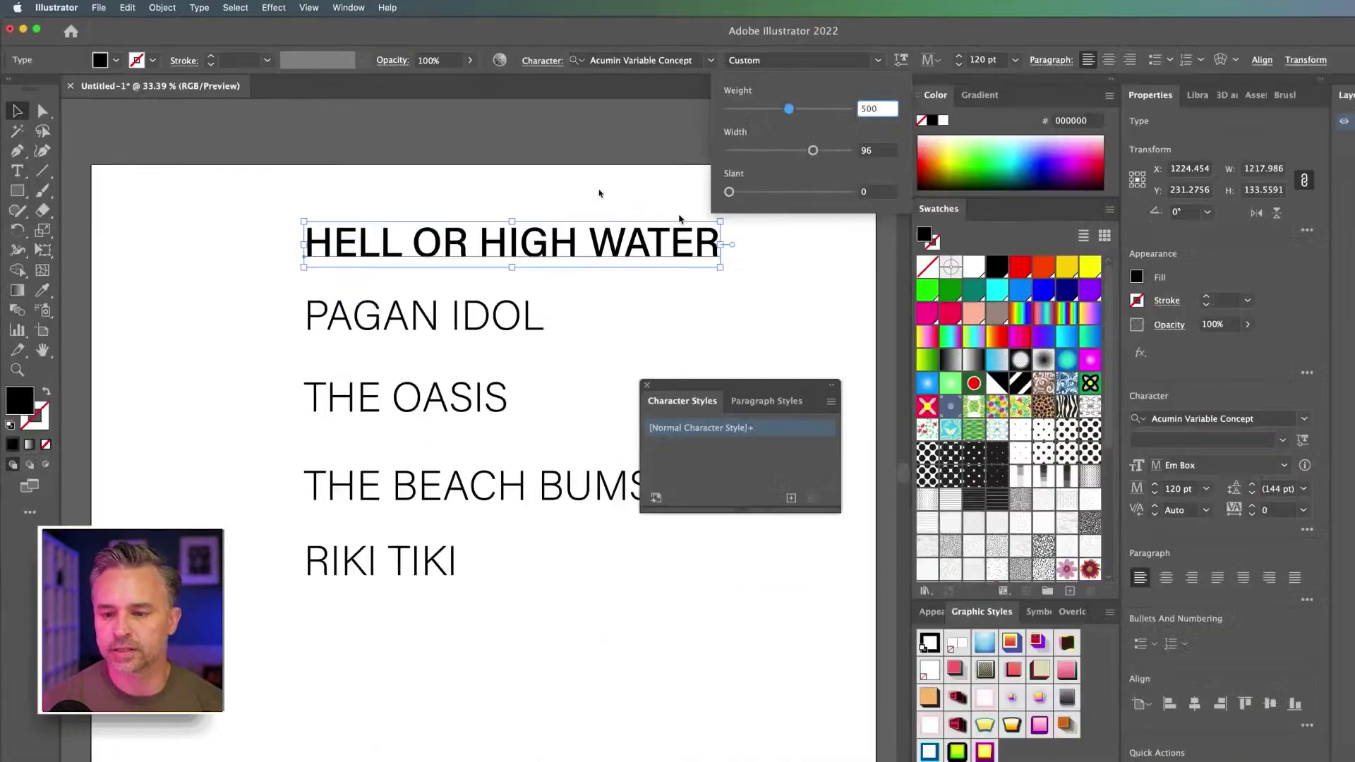
pyautogui.click(1195, 65)
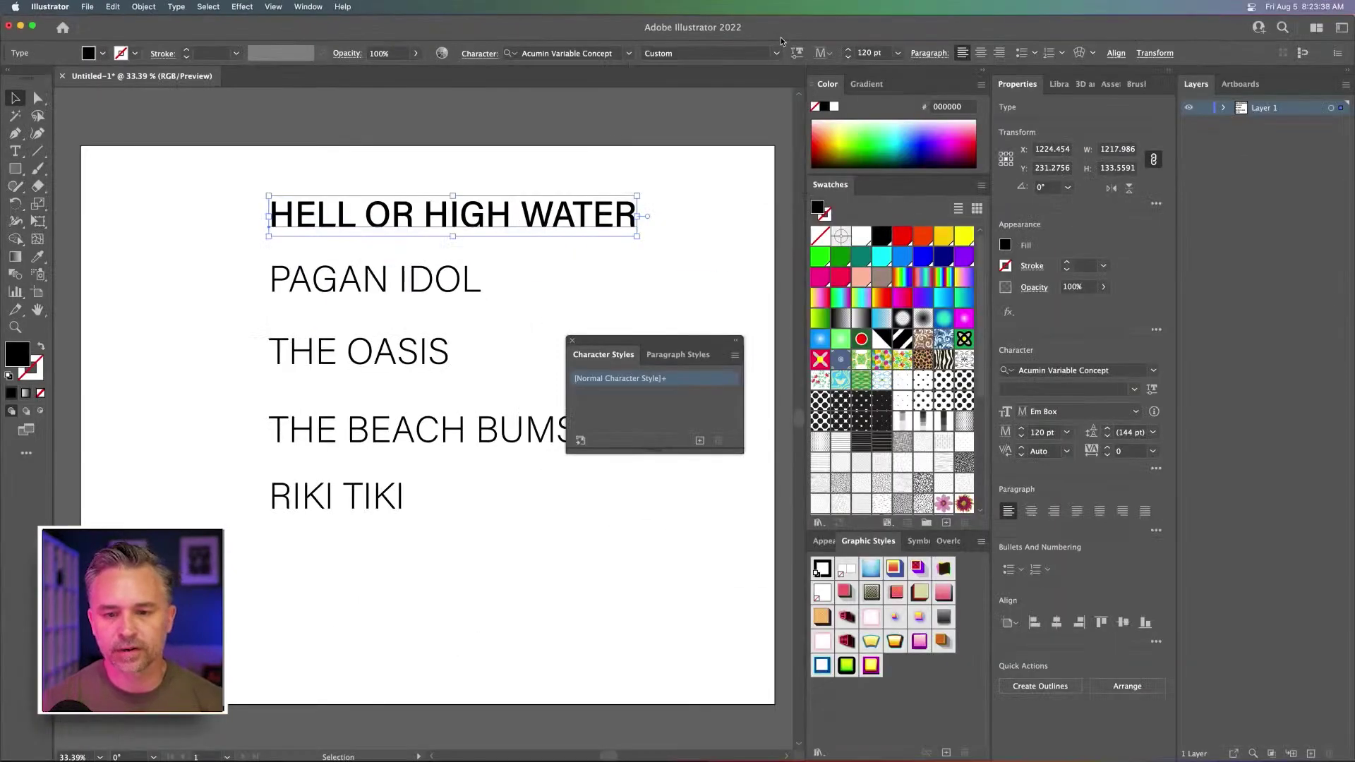
pyautogui.click(572, 342)
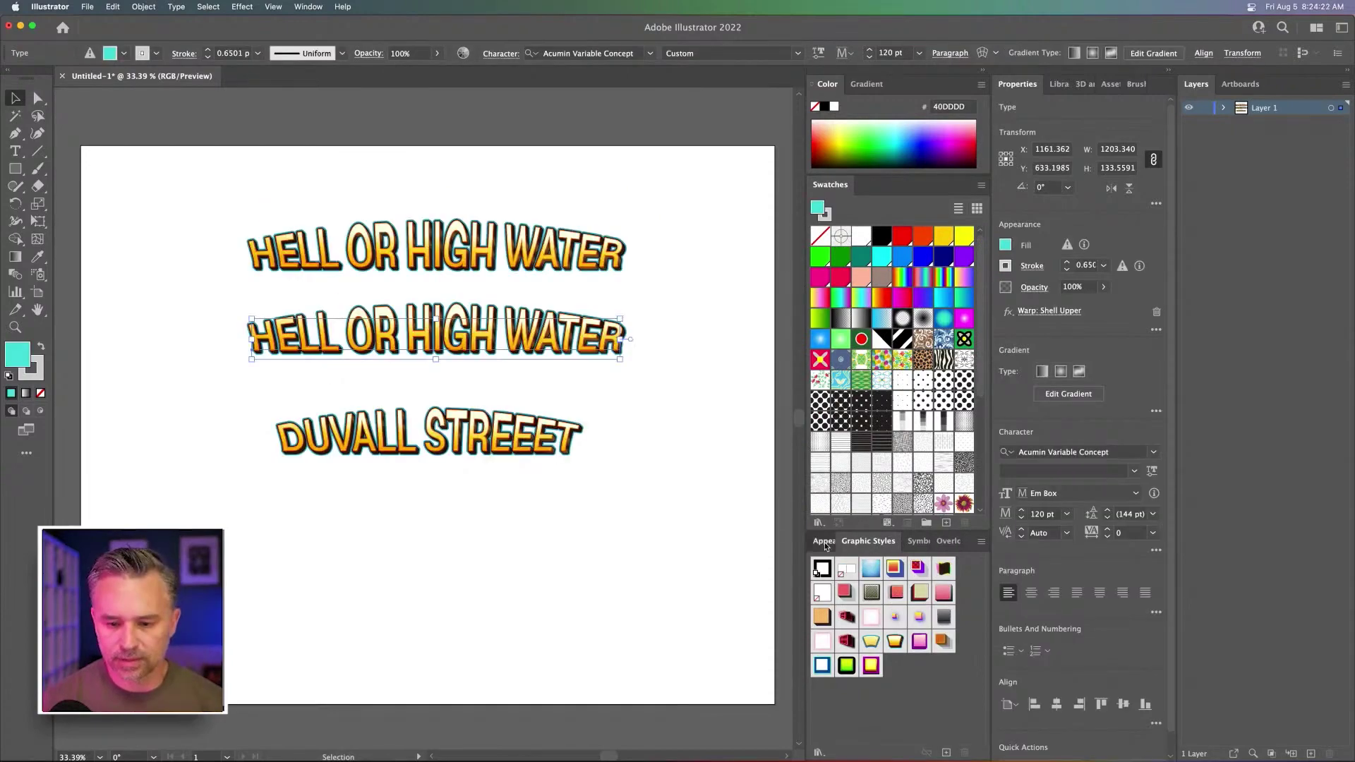
# Reduce the lower HELL OR HIGH WATER text to its basic appearance, removing the warp and graphic style
pyautogui.click(824, 541)
pyautogui.click(868, 541)
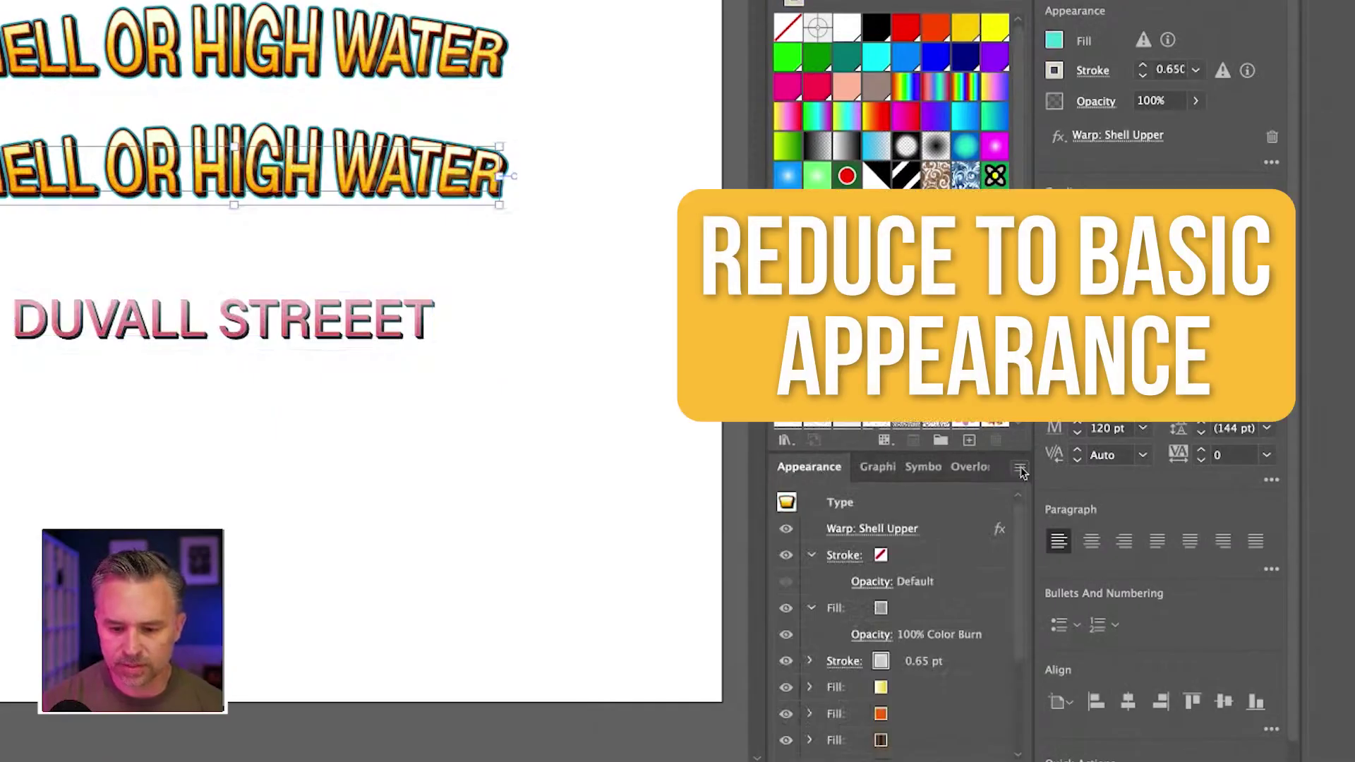
pyautogui.click(1021, 470)
pyautogui.click(1087, 575)
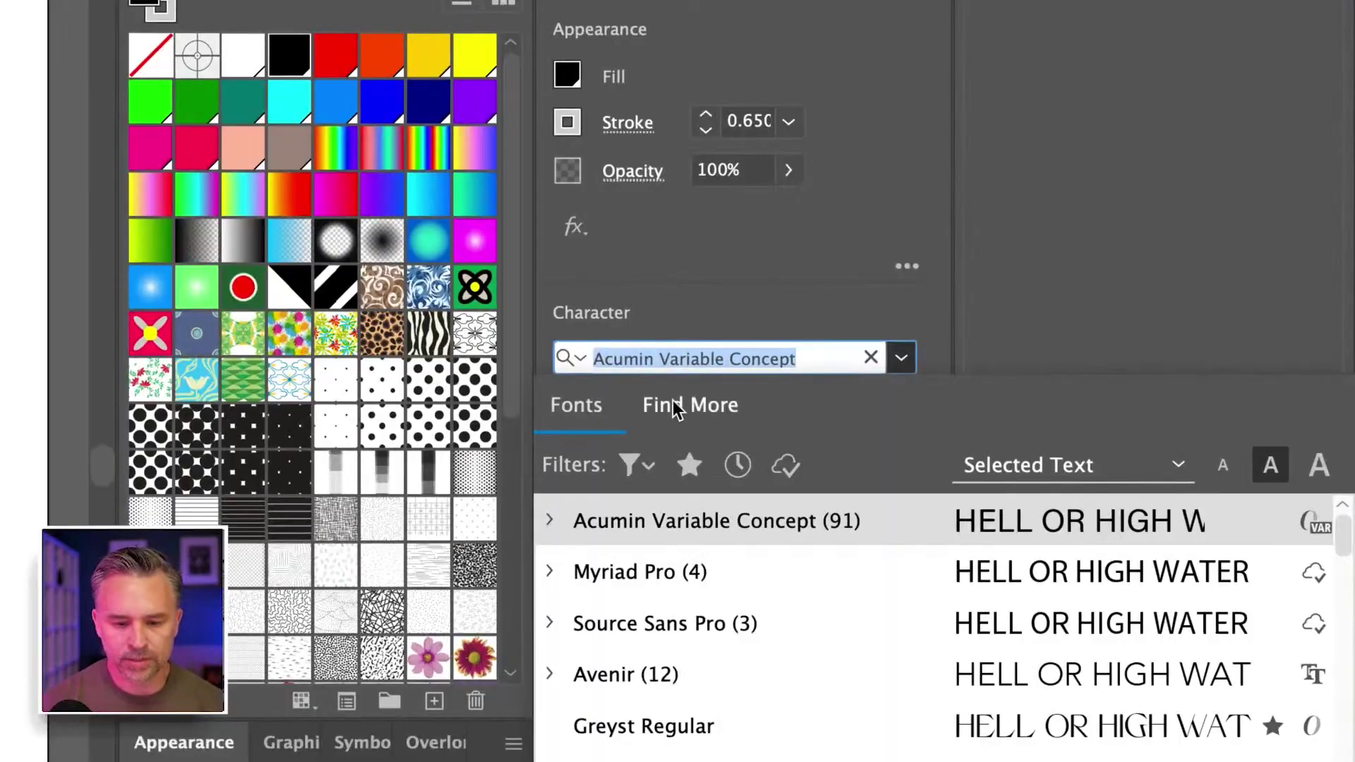
# Browse additional Adobe Fonts for the HELL OR HIGH WATER text, filtered by the decorative classification
pyautogui.click(674, 408)
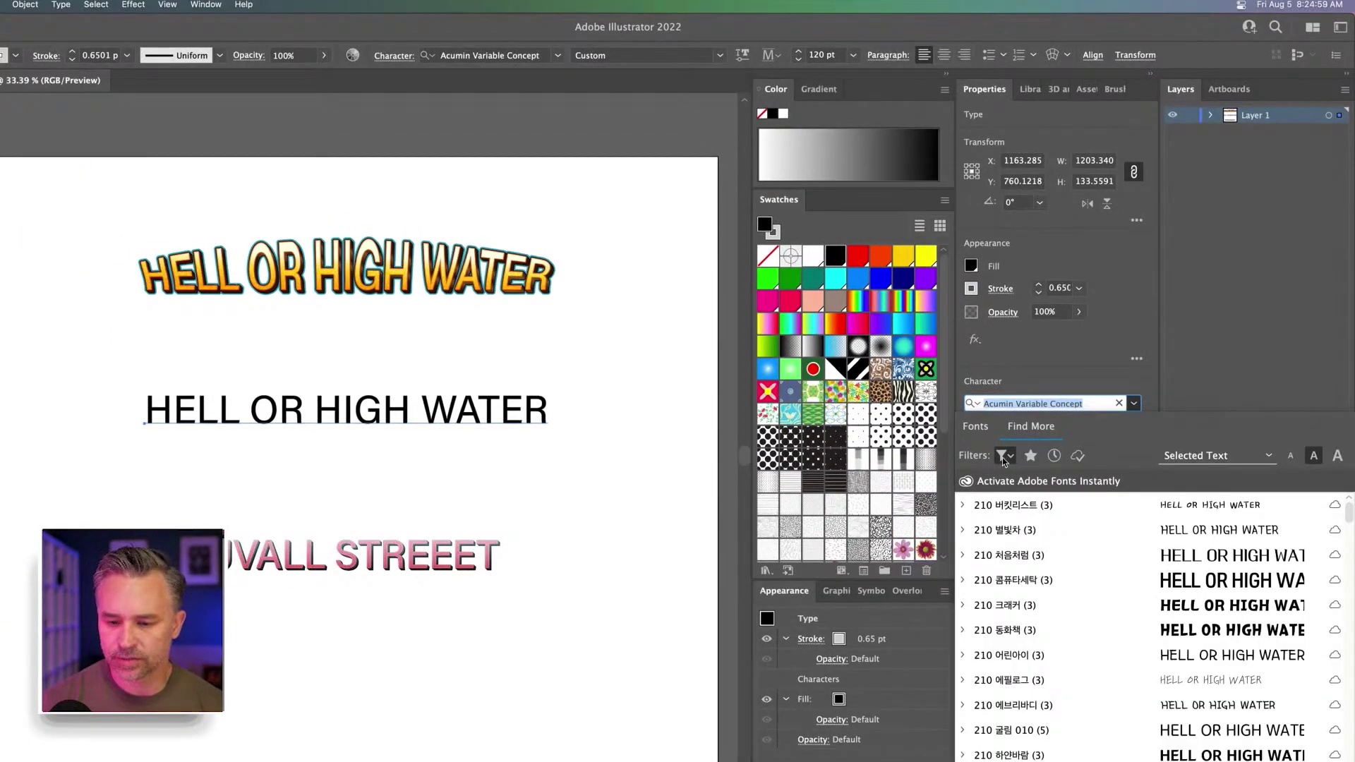
pyautogui.click(852, 448)
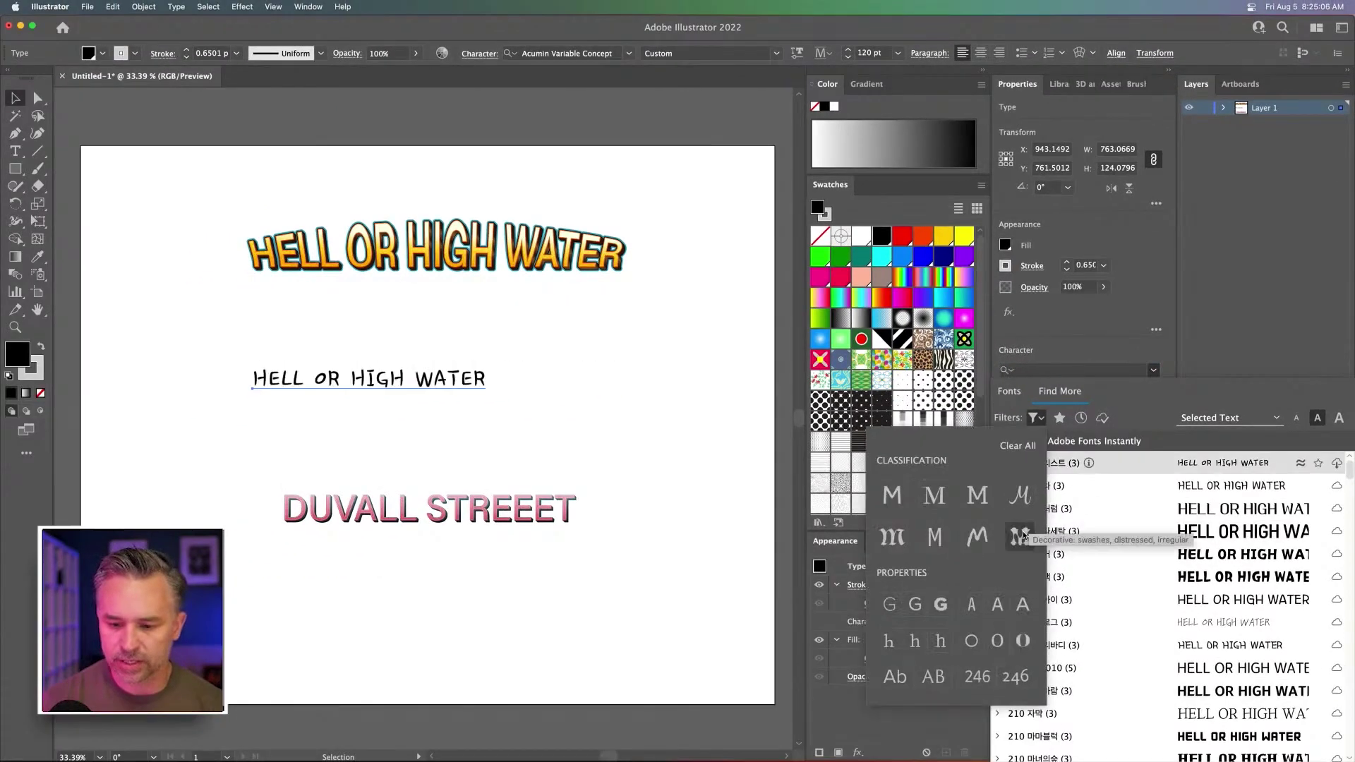
pyautogui.click(987, 586)
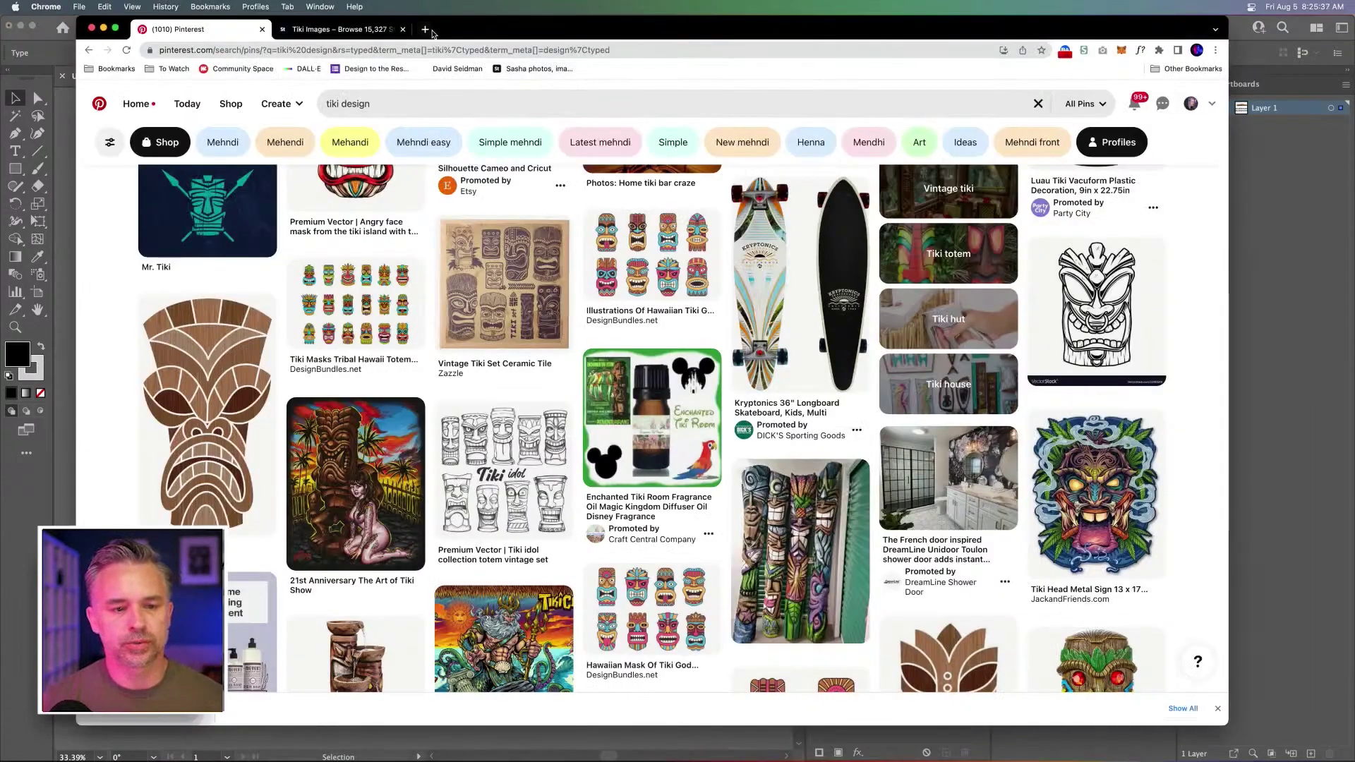
# Open fonts.adobe.com in a new Chrome tab and filter the font families by the Rough tag
pyautogui.click(425, 29)
pyautogui.write('fonts.adobe.com')
pyautogui.press('Return')
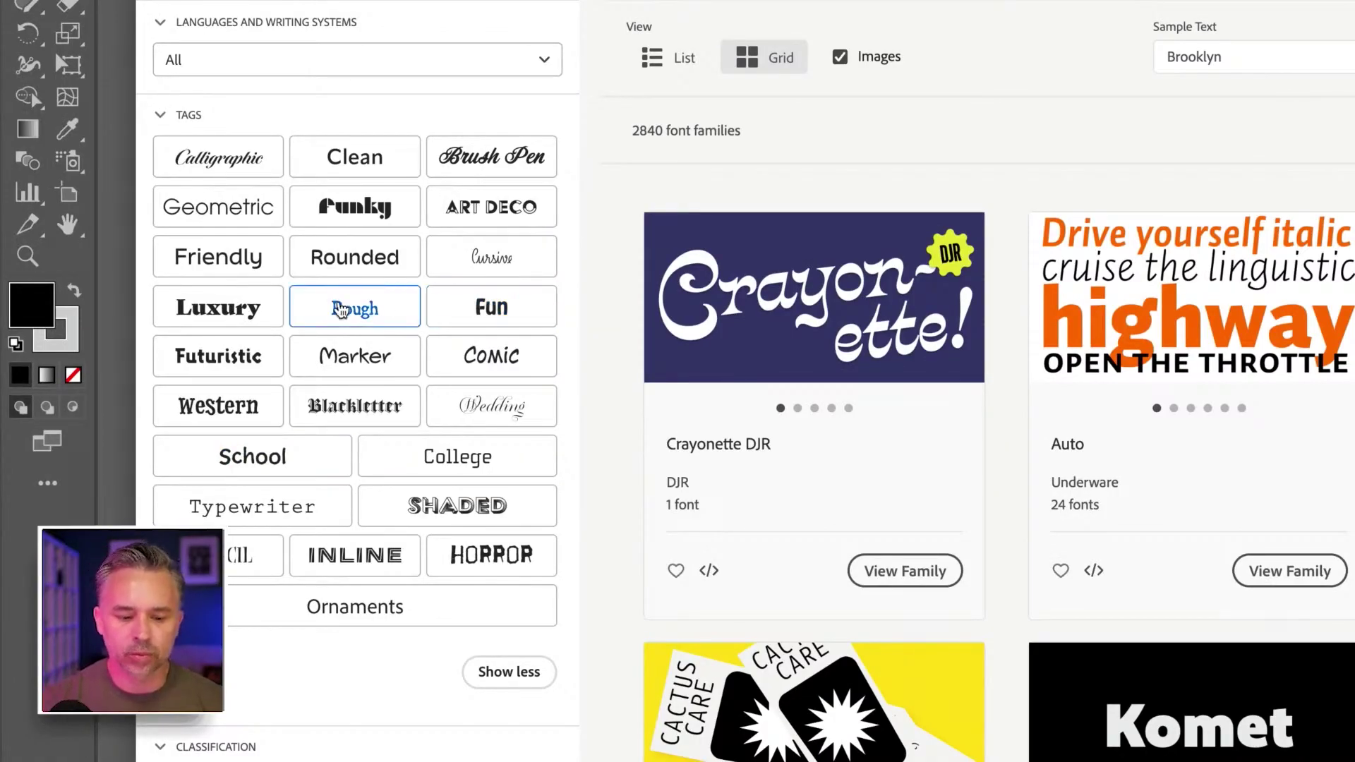
pyautogui.click(341, 310)
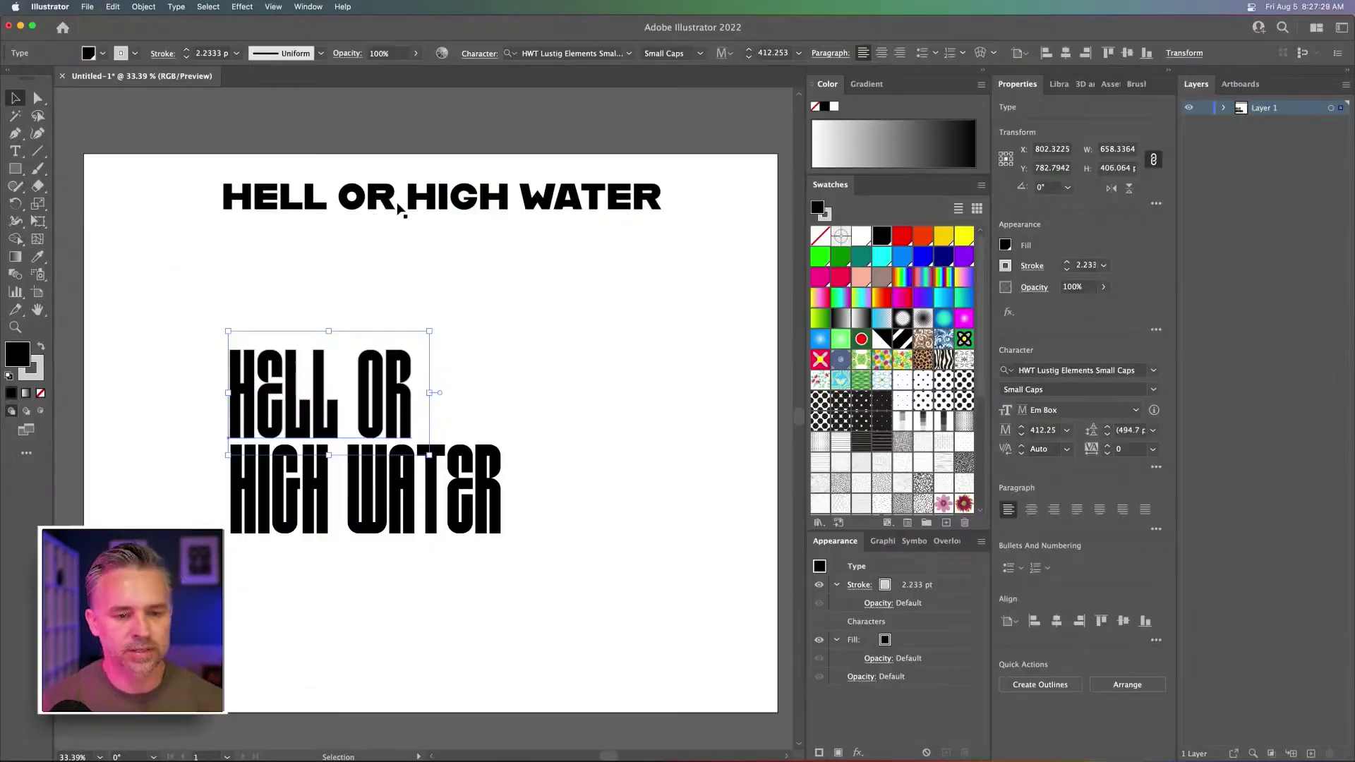
# Enlarge the HELL OR line to about the width of the HIGH WATER line, and select the TIKI text below
pyautogui.click(386, 203)
pyautogui.click(405, 235)
pyautogui.moveTo(233, 396); pyautogui.dragTo(520, 275)
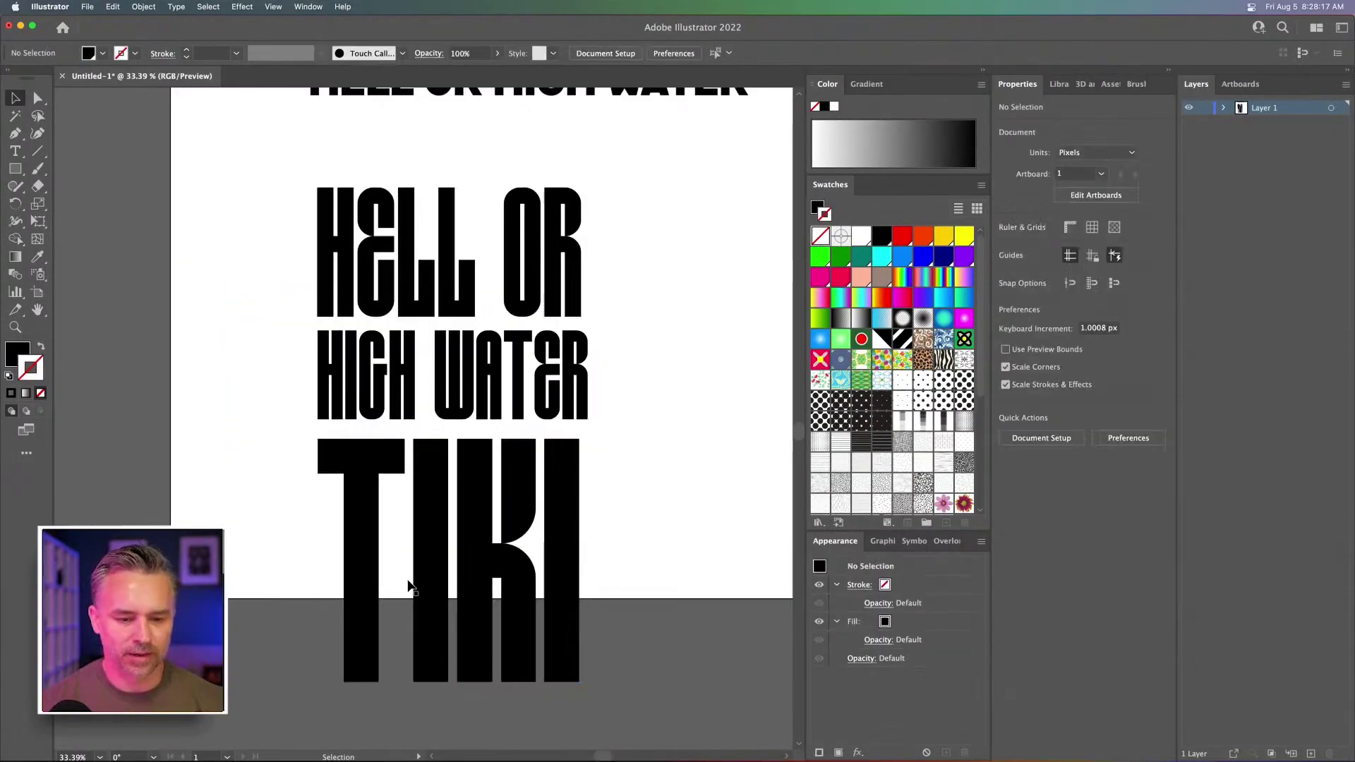
pyautogui.click(410, 585)
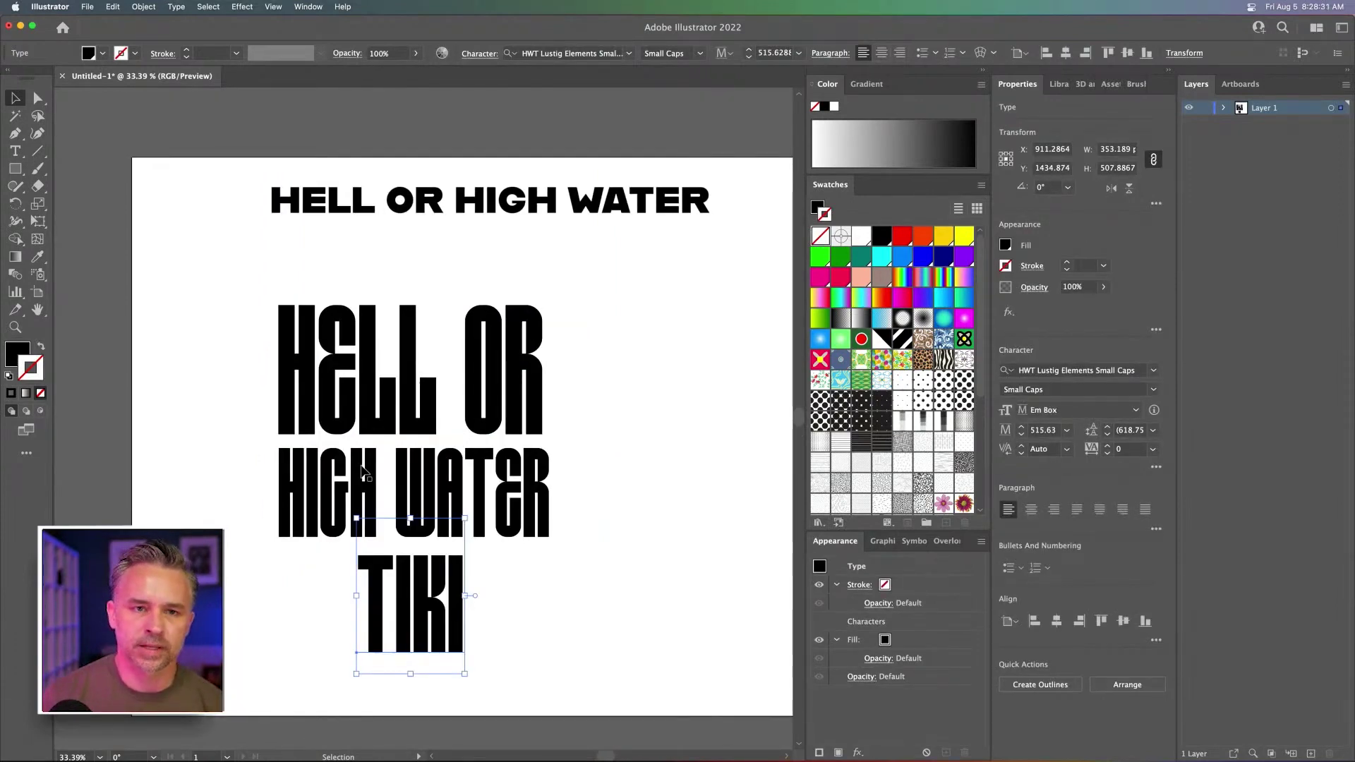
# Draw a blue square of about 200 px beside the lettering and delete the HELL OR HIGH WATER heading above it
pyautogui.press('m')
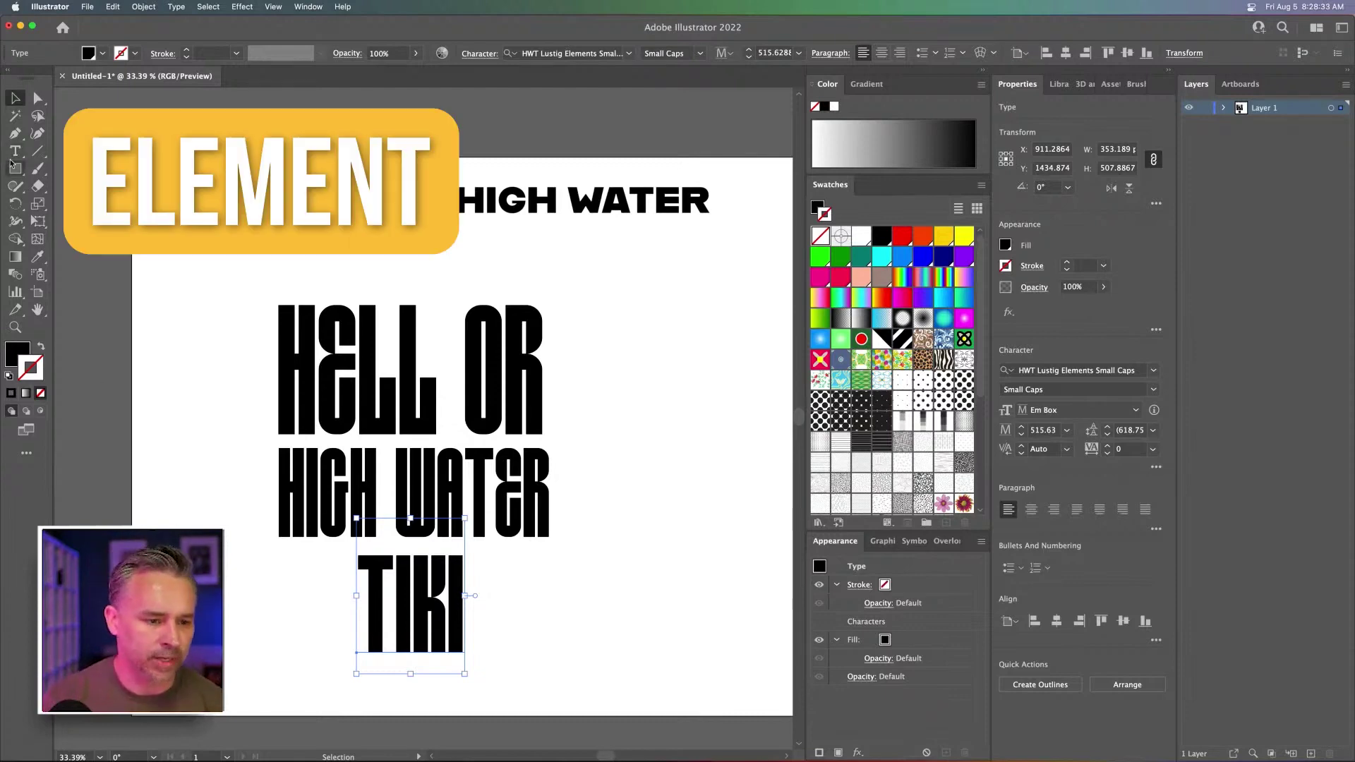
pyautogui.moveTo(644, 438); pyautogui.dragTo(707, 498)
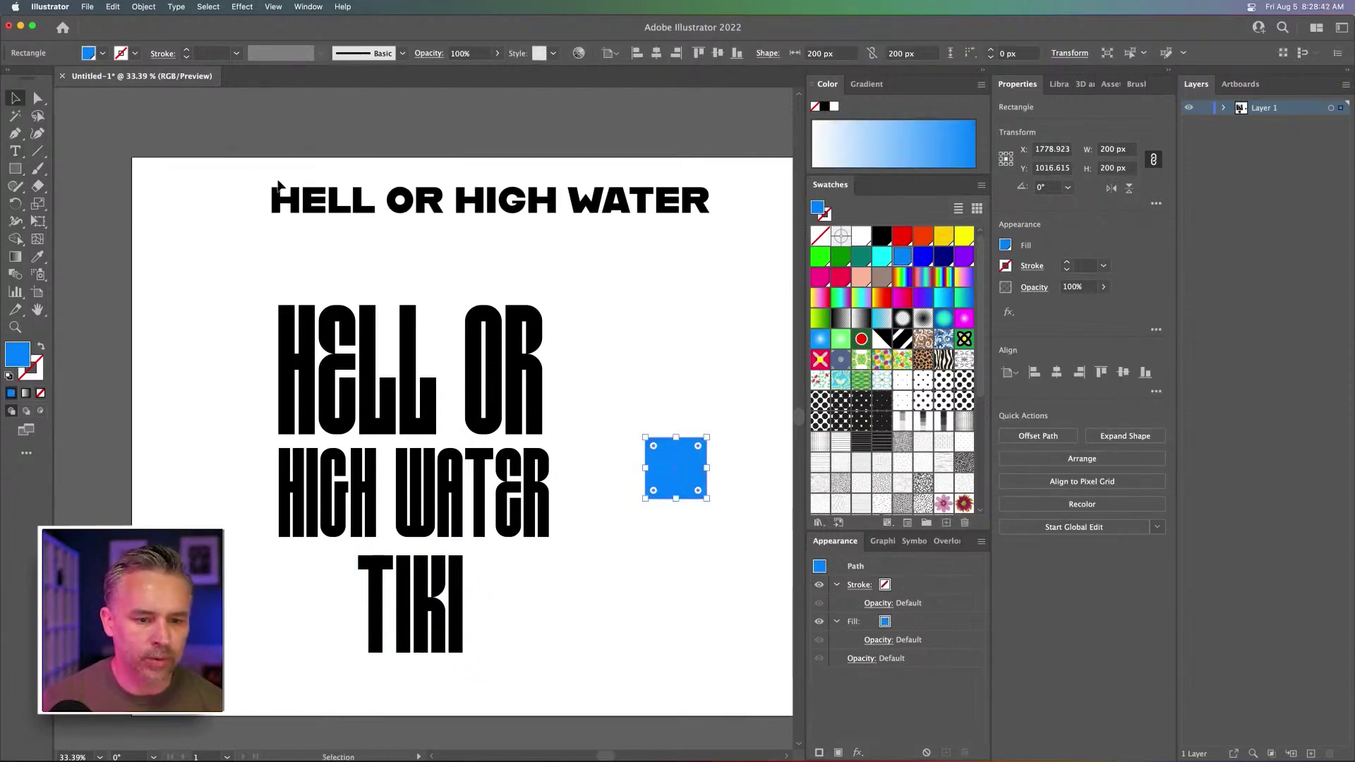
pyautogui.click(279, 186)
pyautogui.press('Delete')
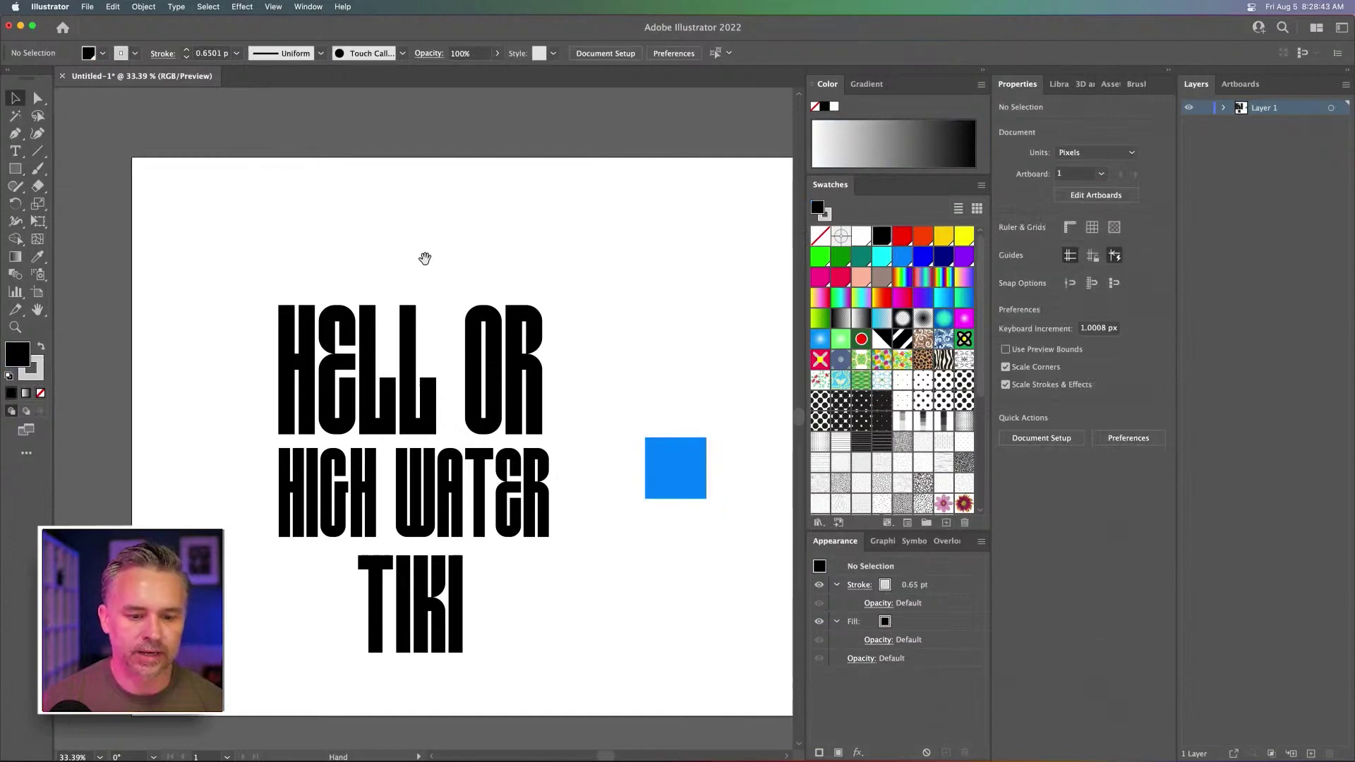
# Move the HIGH WATER and HELL OR lines to the artboard's lower edge, and place TIKI higher up with the blue square beside it
pyautogui.scroll(-2, 423, 257)
pyautogui.hscroll(3, 424, 257)
pyautogui.click(260, 442)
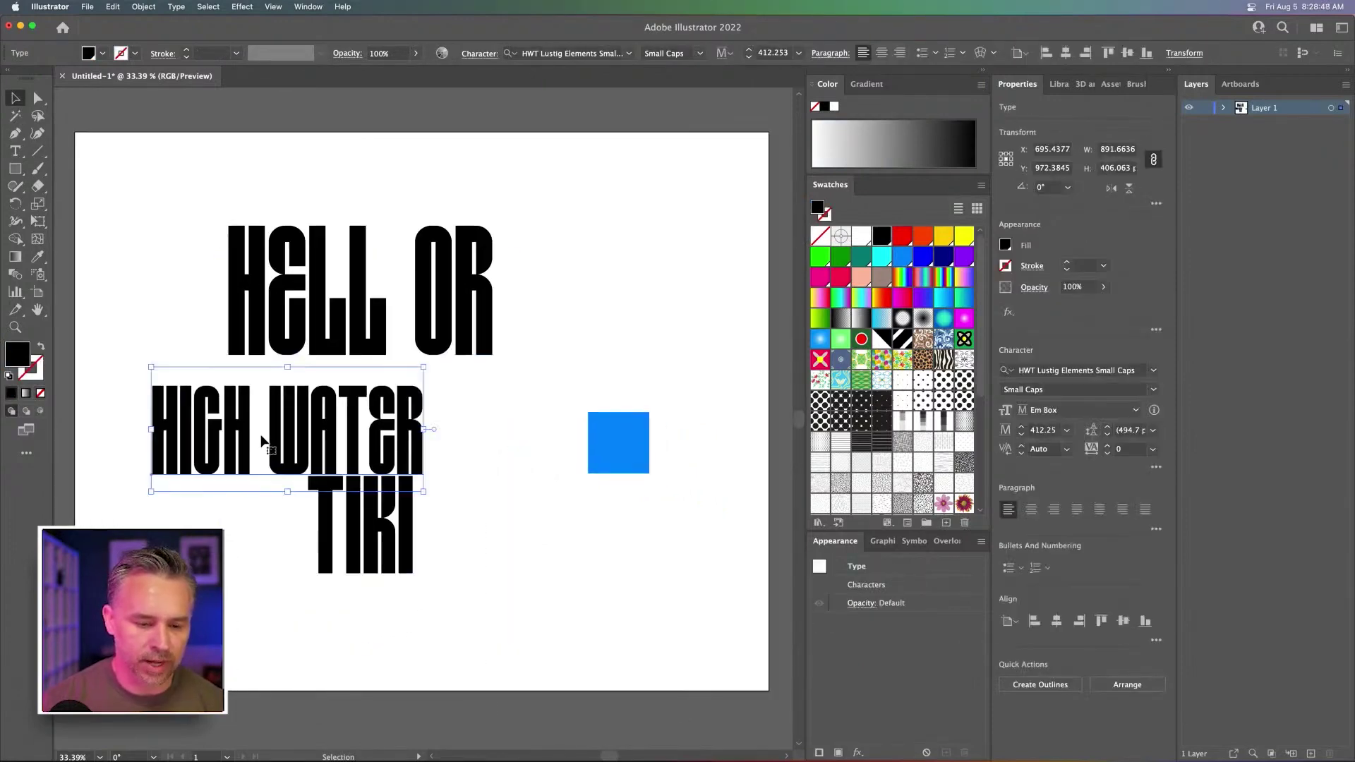
pyautogui.moveTo(260, 441); pyautogui.dragTo(322, 651)
pyautogui.moveTo(311, 305); pyautogui.dragTo(564, 647)
pyautogui.moveTo(360, 522); pyautogui.dragTo(409, 309)
pyautogui.moveTo(589, 442); pyautogui.dragTo(495, 341)
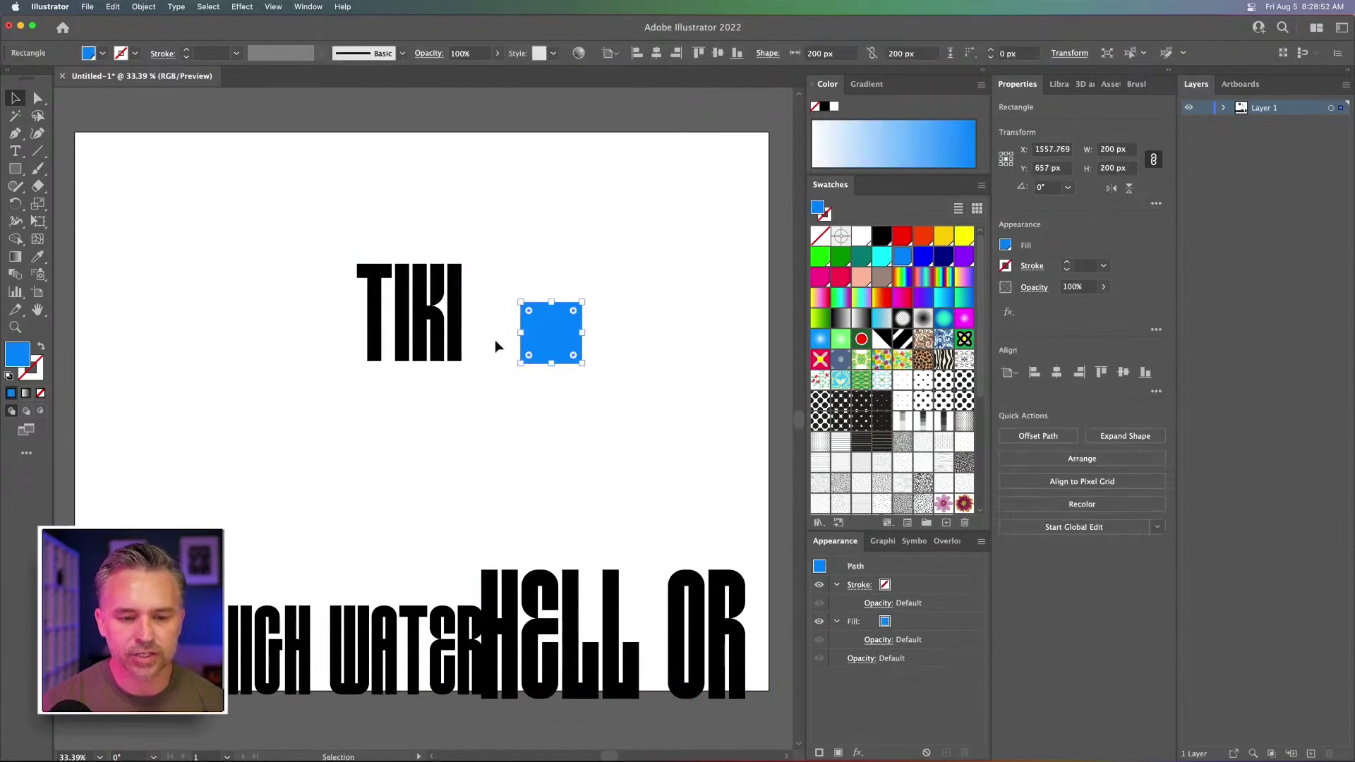
# Turn the blue square into a four-point star using inverted round corners at full radius, and shrink it to about 120 px beside TIKI
pyautogui.click(443, 321)
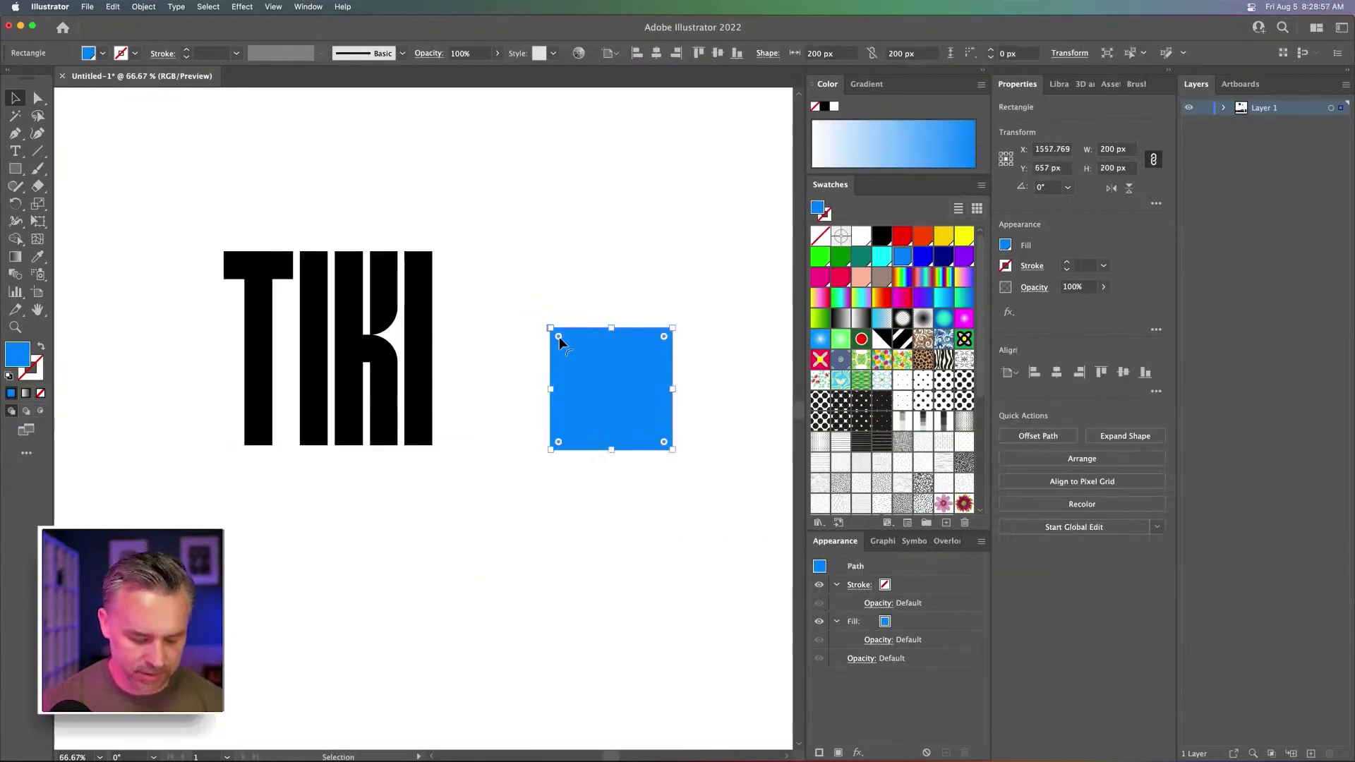
pyautogui.moveTo(559, 337); pyautogui.dragTo(573, 357)
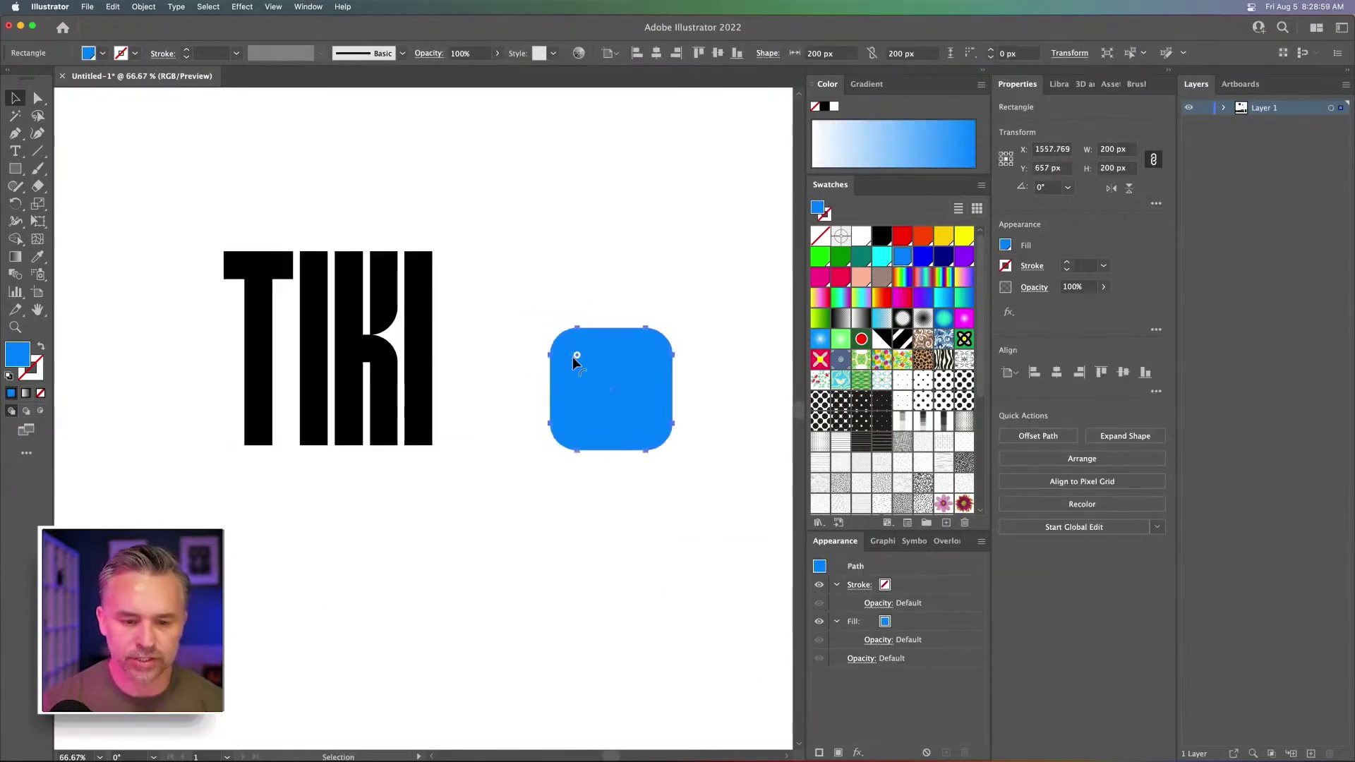
pyautogui.keyDown('alt'); pyautogui.click(574, 353); pyautogui.keyUp('alt')
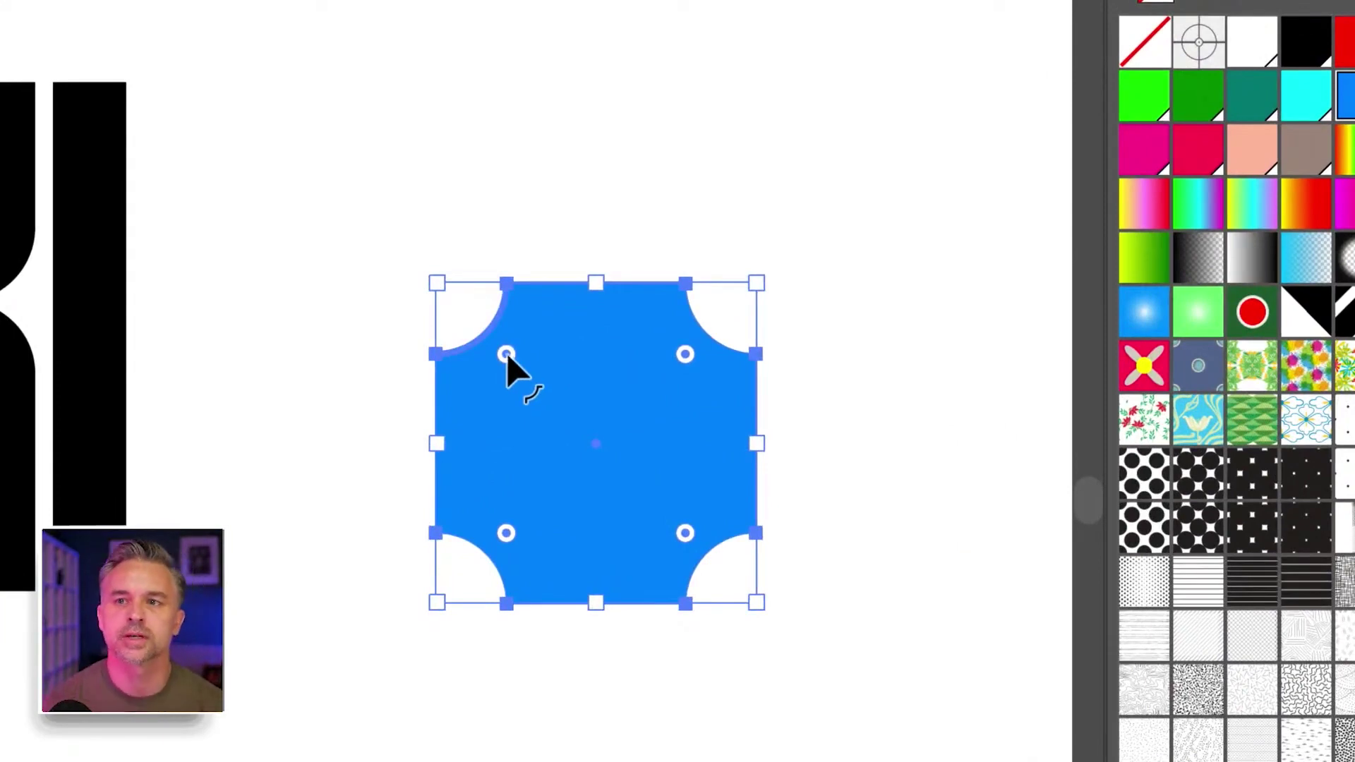
pyautogui.moveTo(507, 355); pyautogui.dragTo(768, 550)
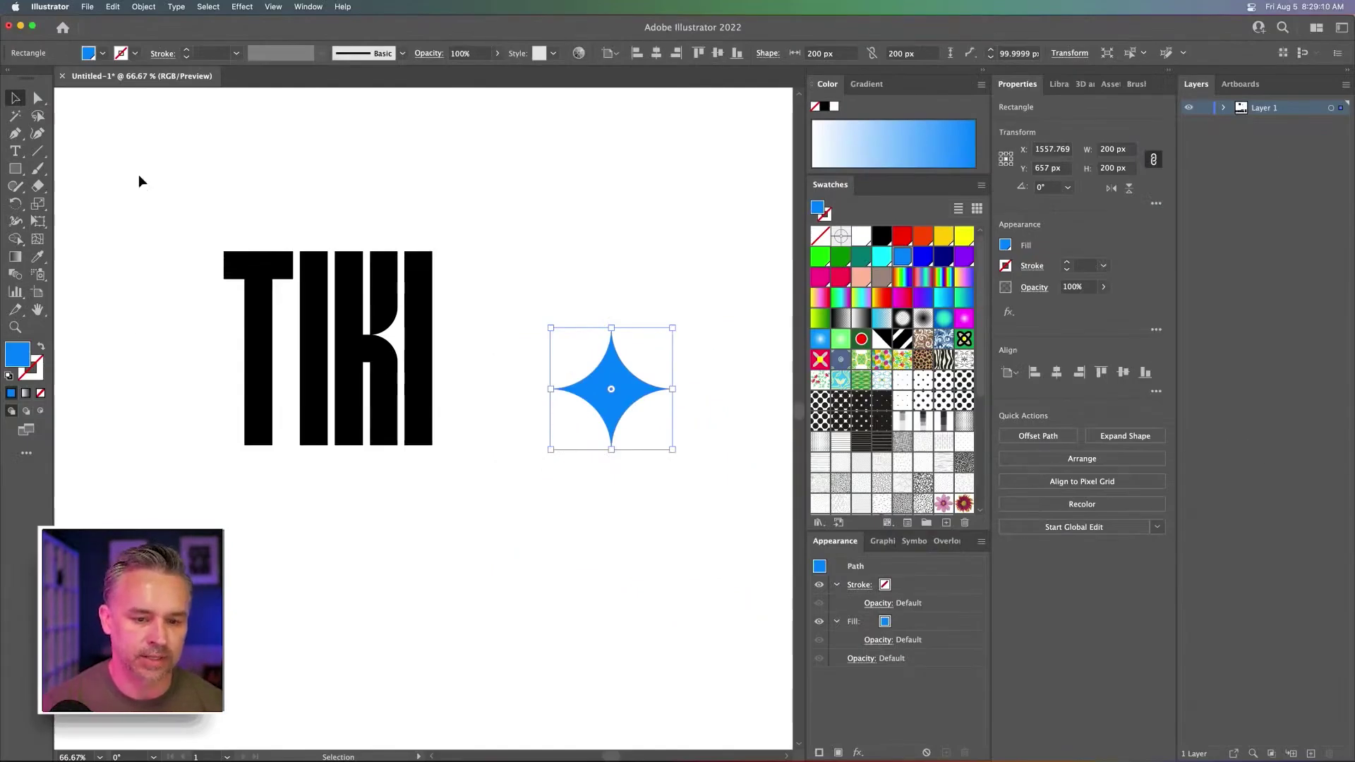
pyautogui.moveTo(672, 449); pyautogui.dragTo(516, 353)
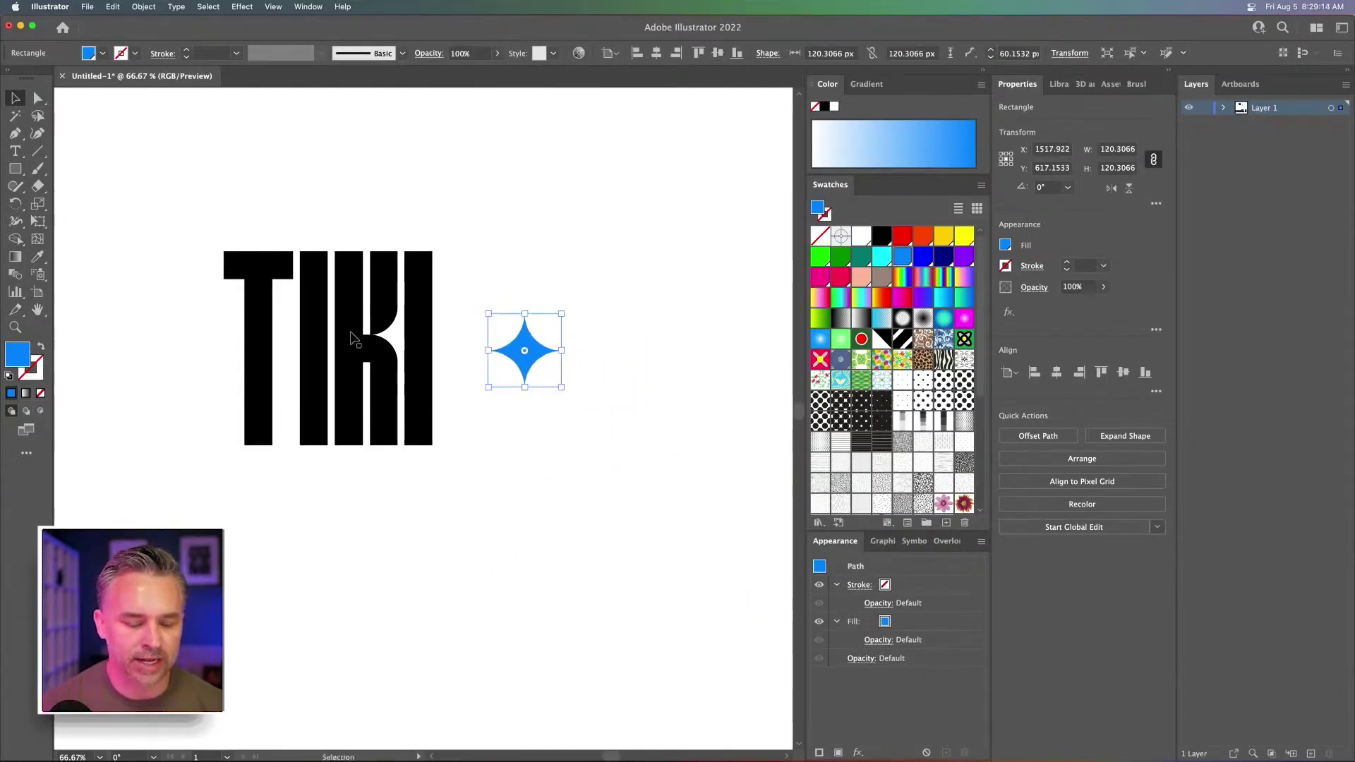
# Move the TIKI lettering and the blue star together slightly right and down, and select the TIKI text alone
pyautogui.click(353, 340)
pyautogui.moveTo(456, 296); pyautogui.dragTo(520, 312)
pyautogui.click(583, 360)
pyautogui.click(444, 317)
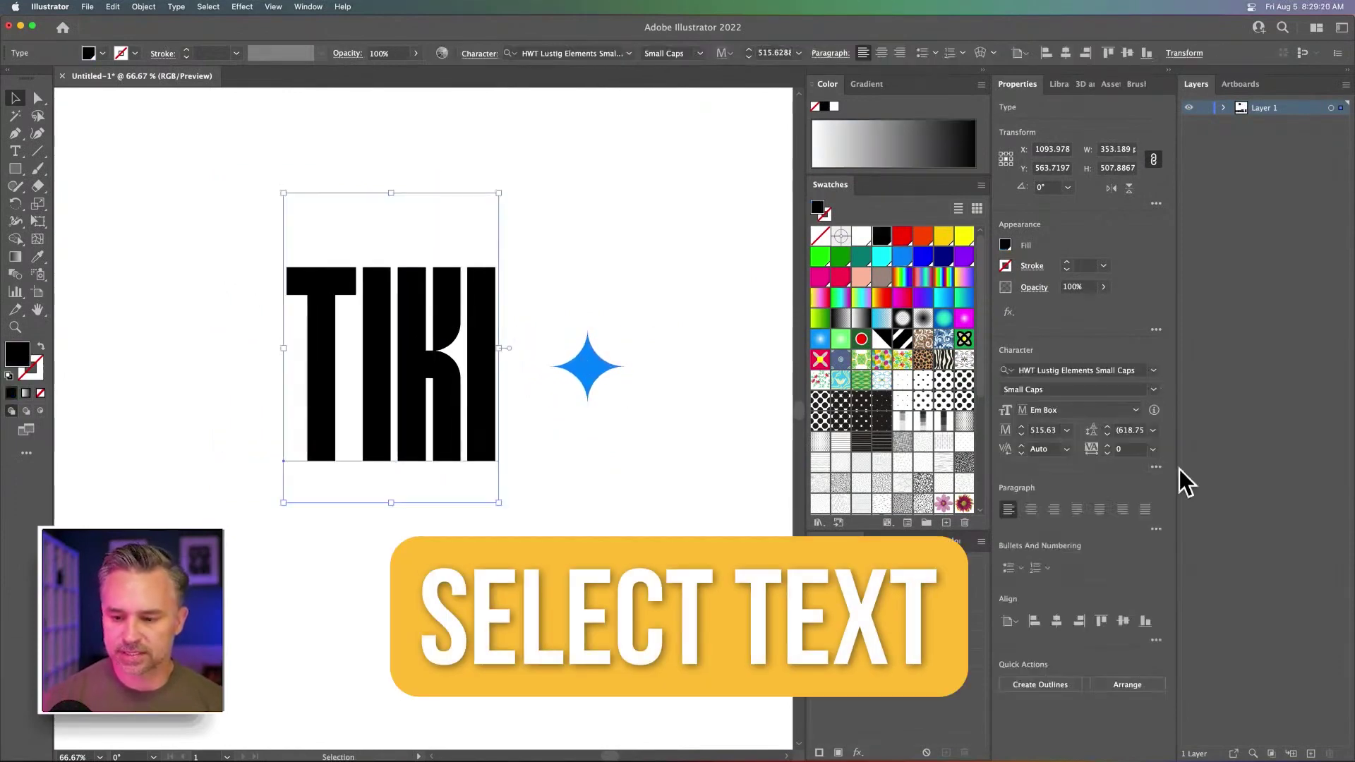
# Open the Character panel for the selected lettering and set its font to Arial
pyautogui.click(1155, 467)
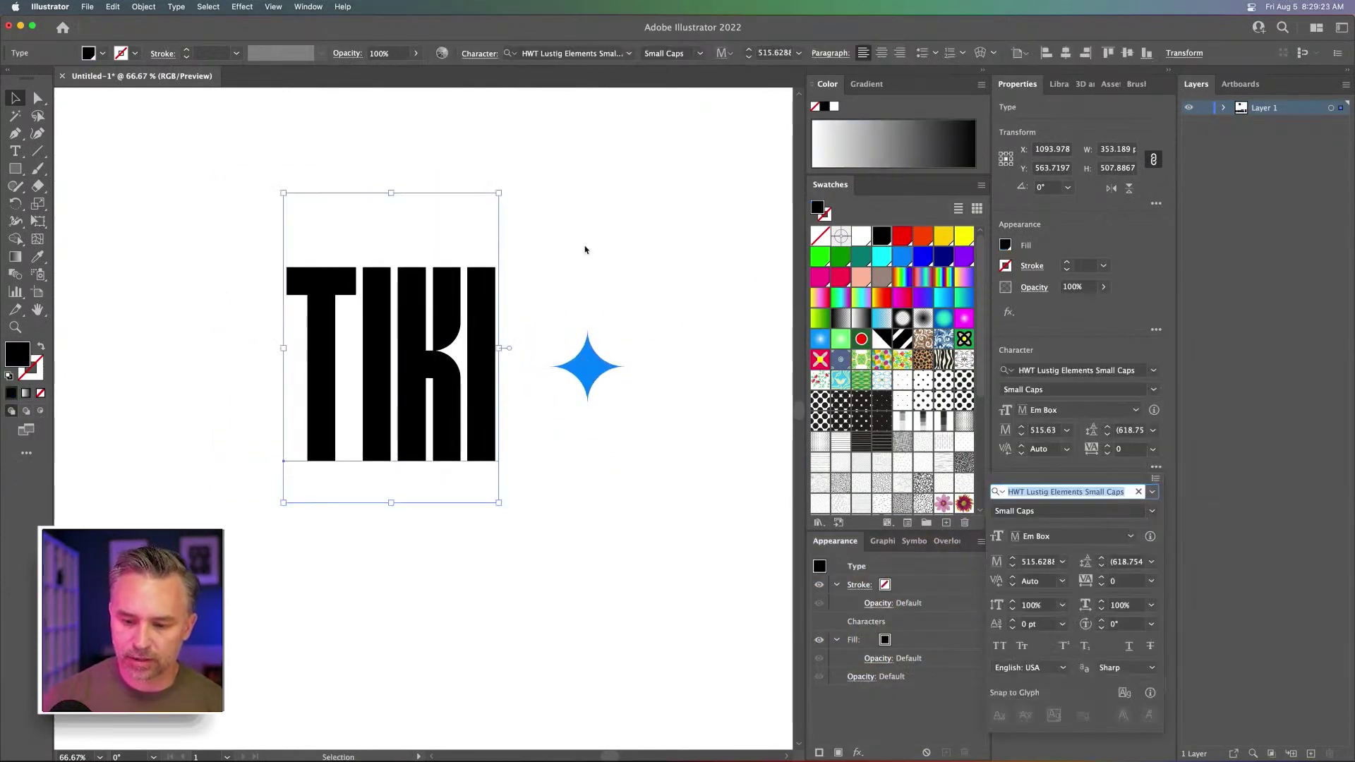
pyautogui.press('Escape')
pyautogui.click(311, 7)
pyautogui.moveTo(432, 607)
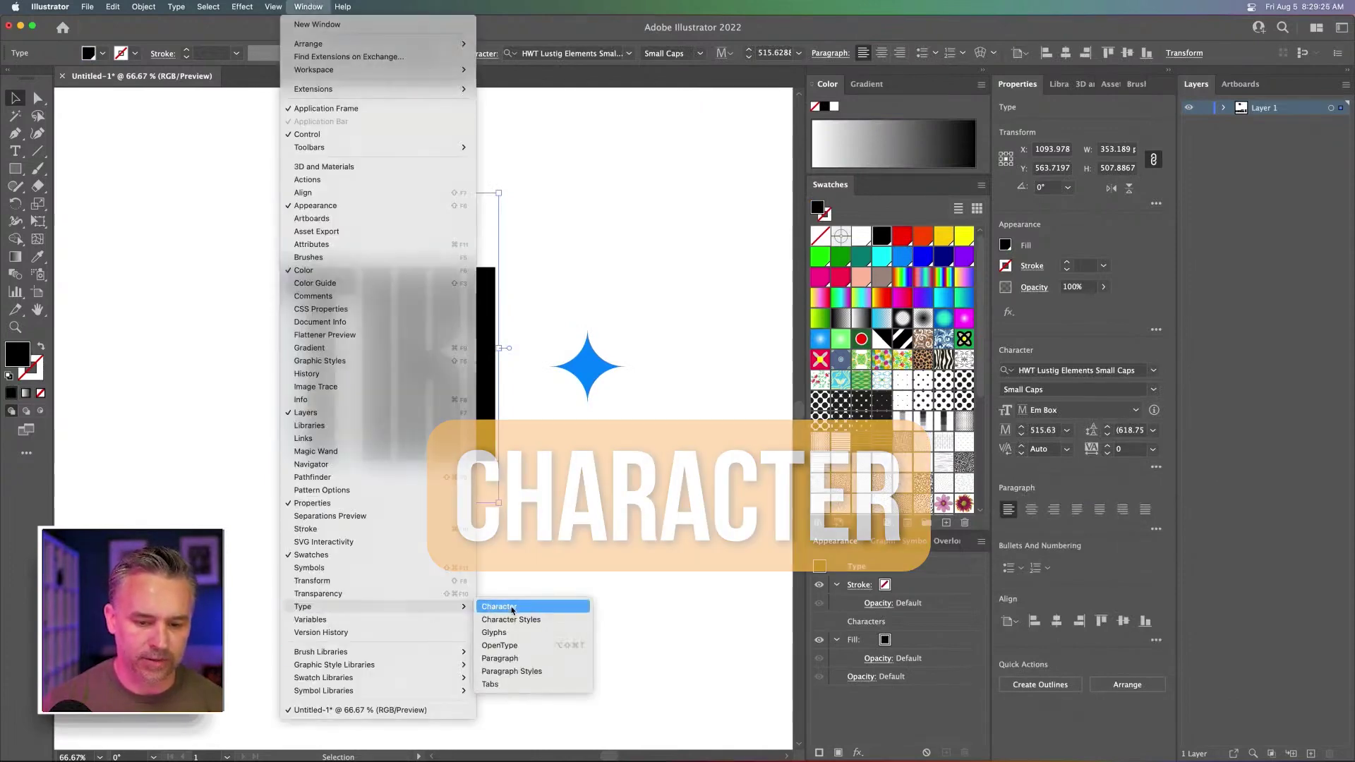
pyautogui.click(512, 608)
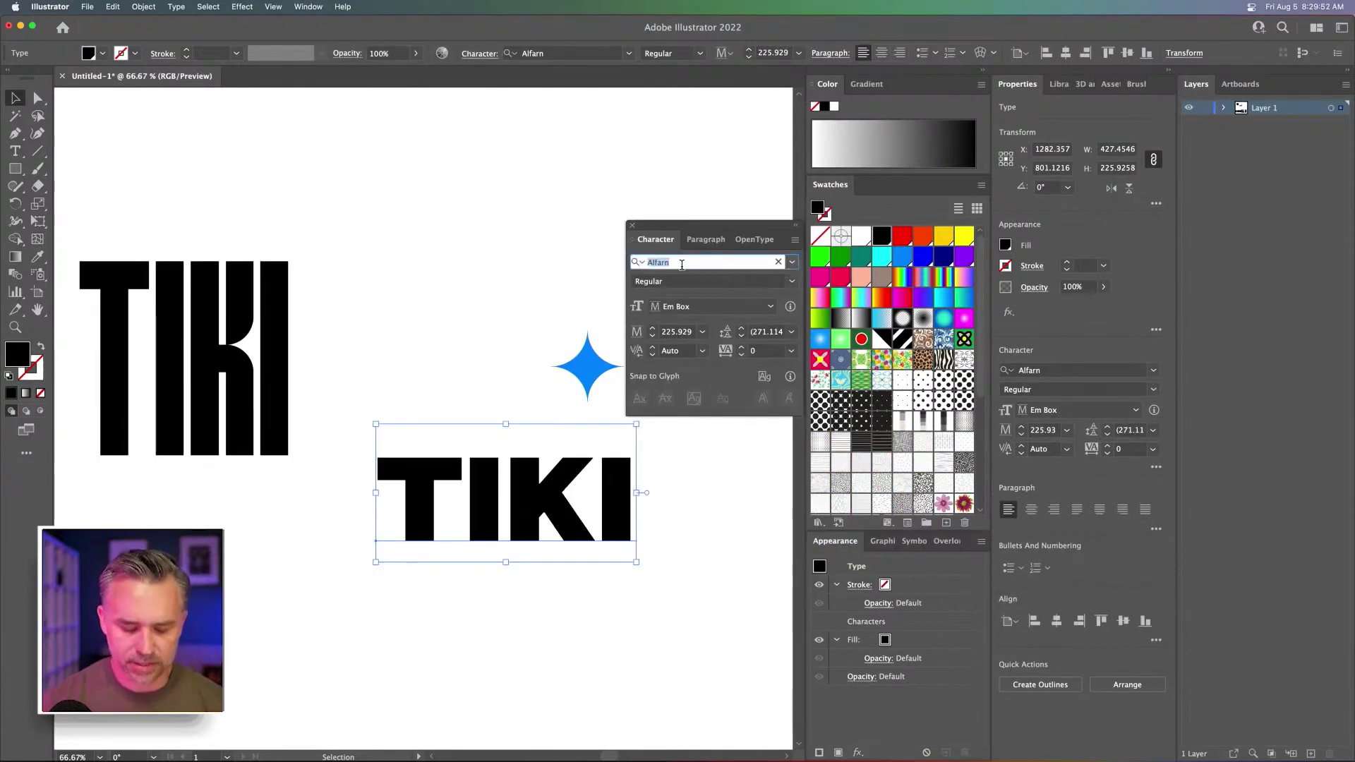
pyautogui.write('ari')
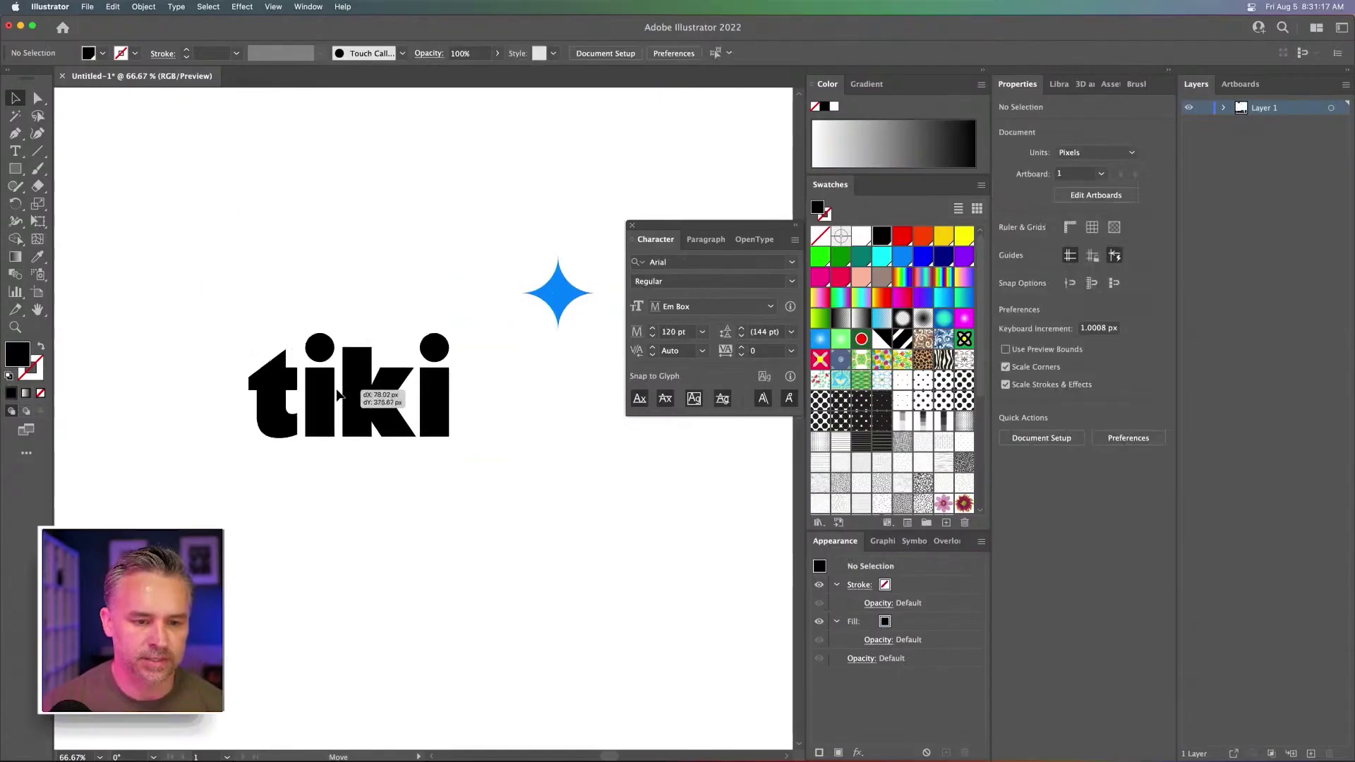
# Shift the bold lowercase tiki word sideways and place the star against the right edge of its final i
pyautogui.moveTo(357, 392); pyautogui.dragTo(439, 395)
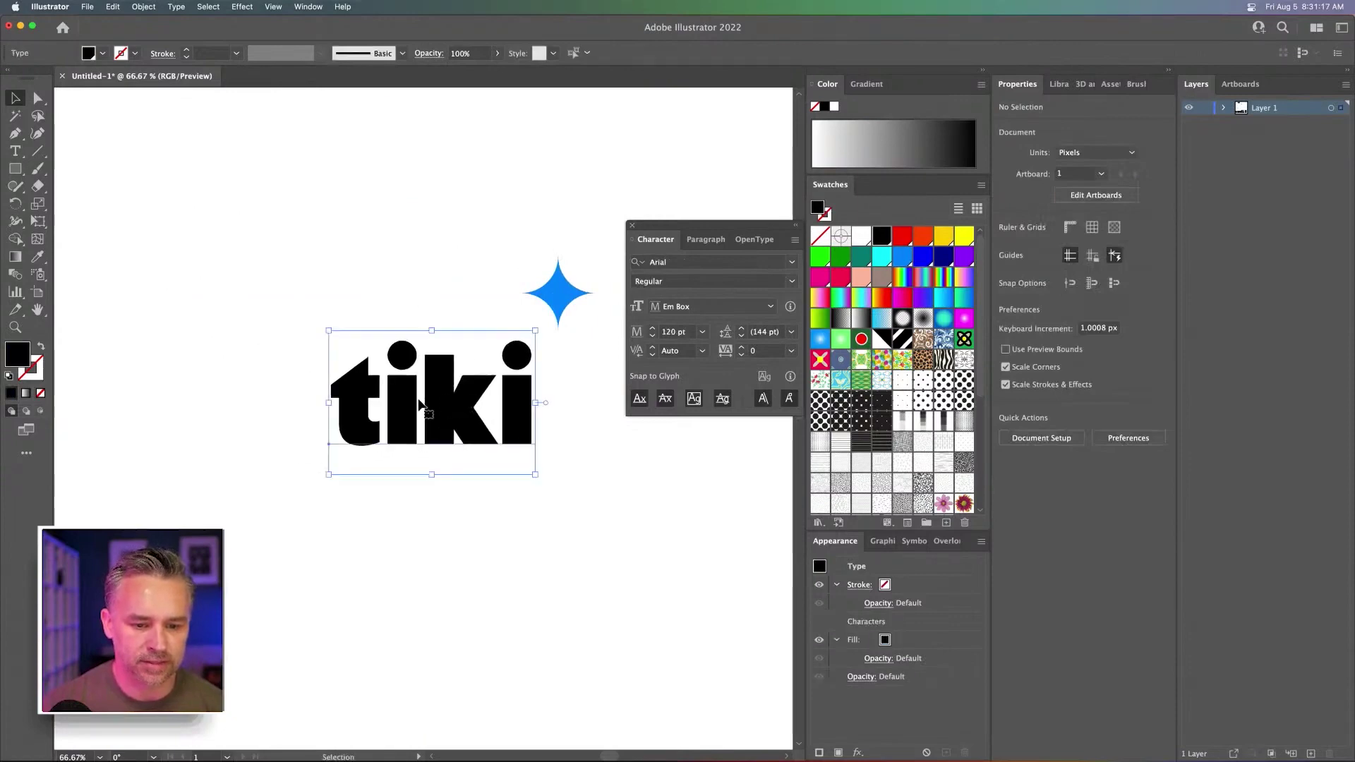
pyautogui.moveTo(556, 293); pyautogui.dragTo(572, 366)
pyautogui.moveTo(701, 397); pyautogui.dragTo(693, 417)
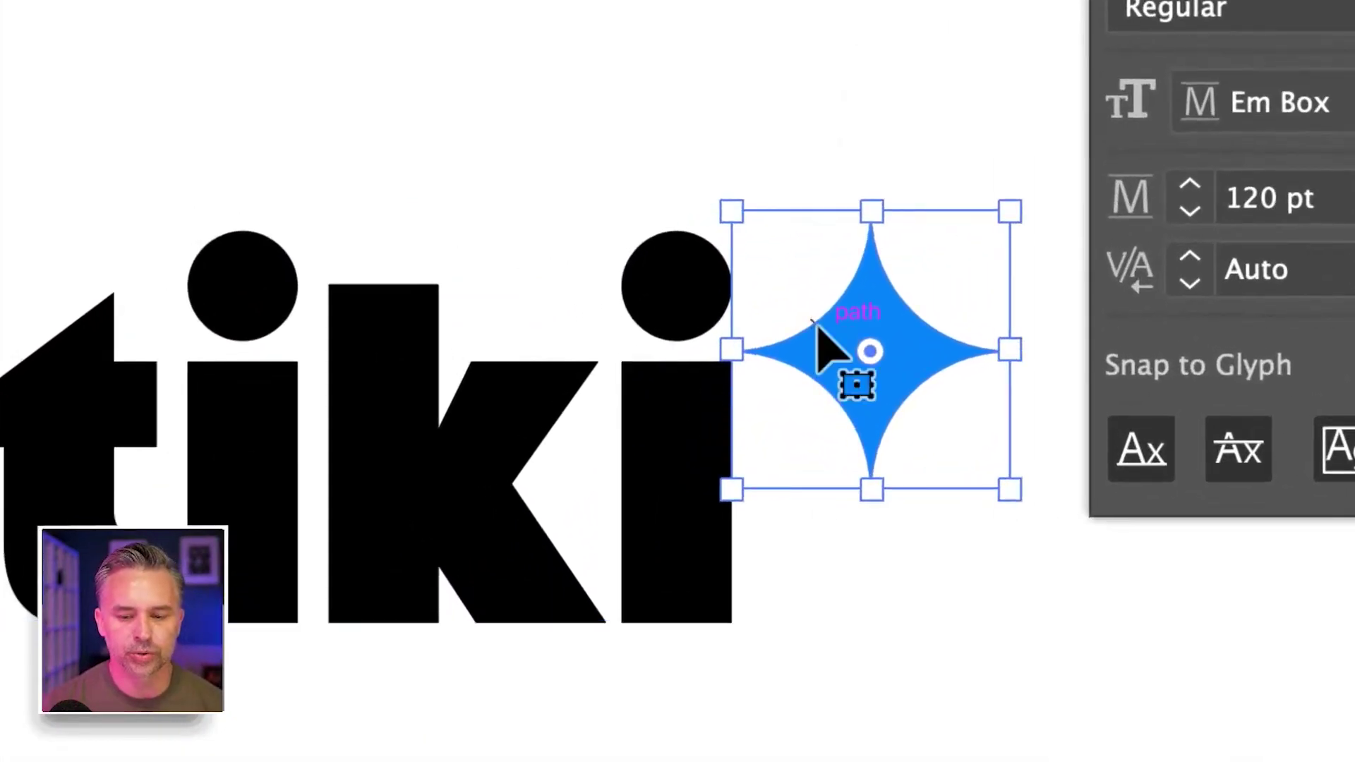
# Snap the star to the lettering's glyph guides: the top of the dots, the x-height, and the final i's right edge
pyautogui.moveTo(812, 335); pyautogui.dragTo(835, 358)
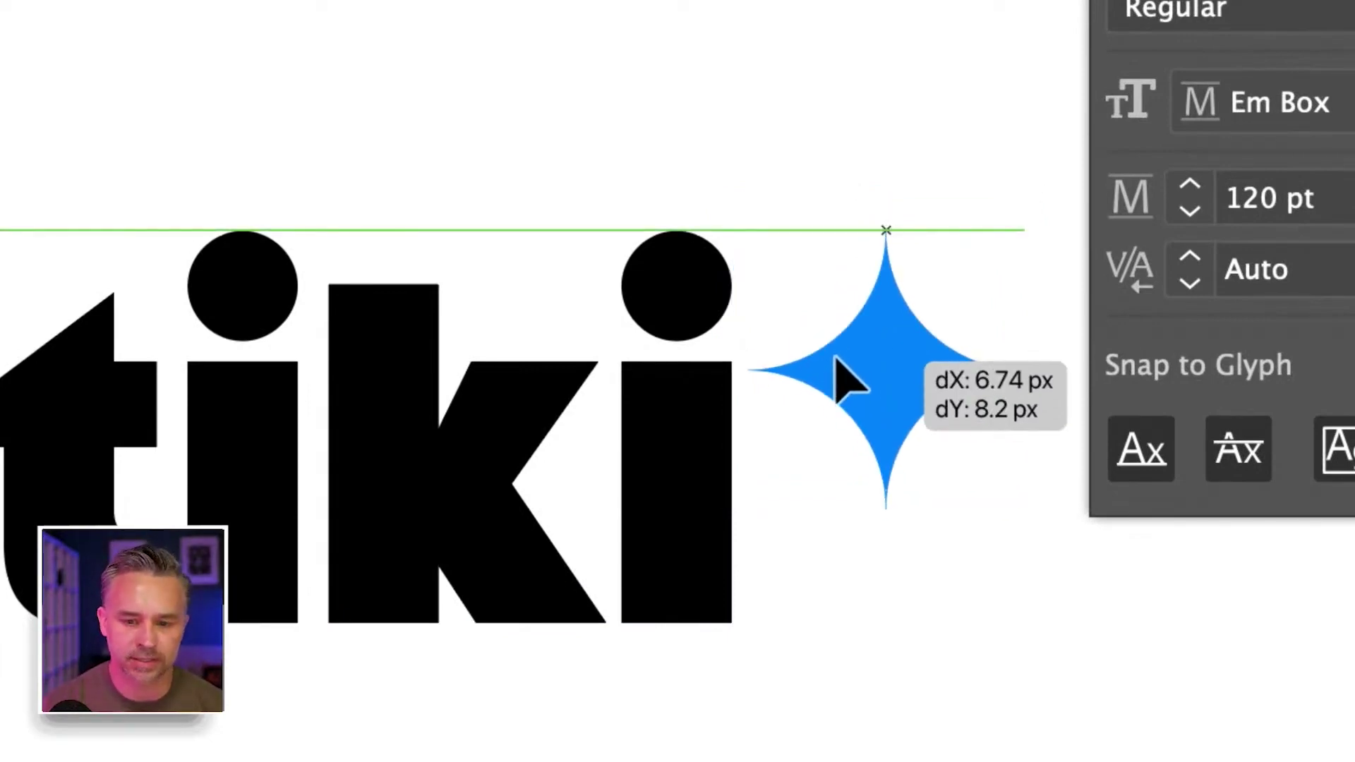
pyautogui.moveTo(837, 361); pyautogui.dragTo(726, 362)
pyautogui.moveTo(655, 385); pyautogui.dragTo(659, 385)
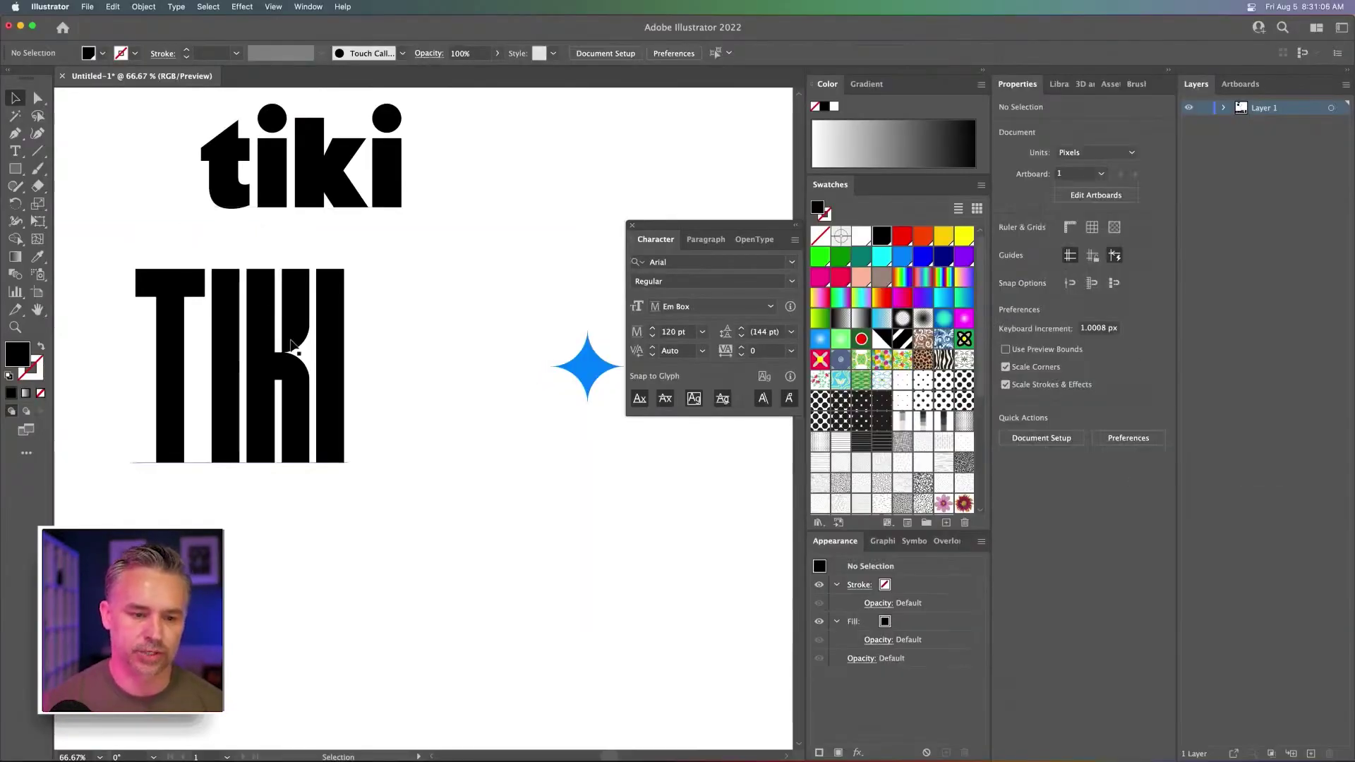
pyautogui.moveTo(308, 375); pyautogui.dragTo(433, 426)
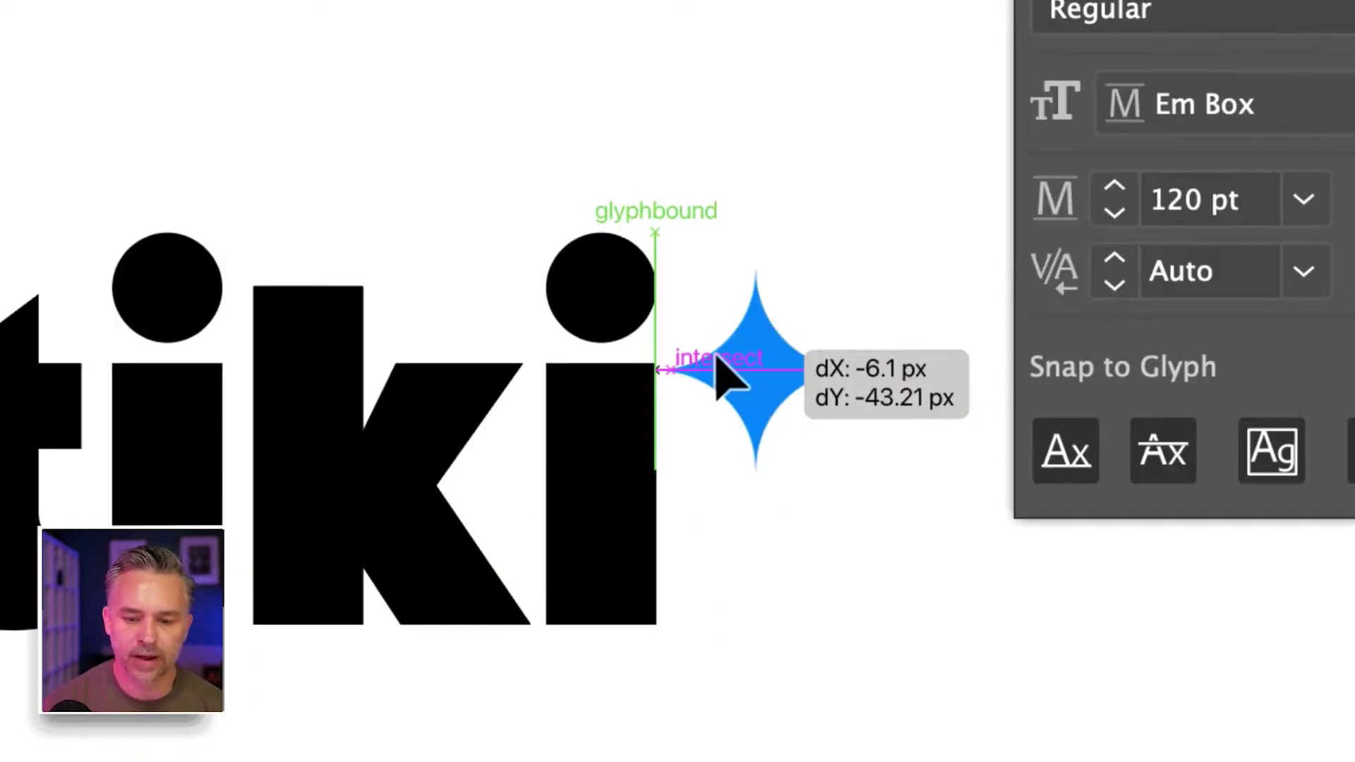
pyautogui.moveTo(720, 374); pyautogui.dragTo(706, 236)
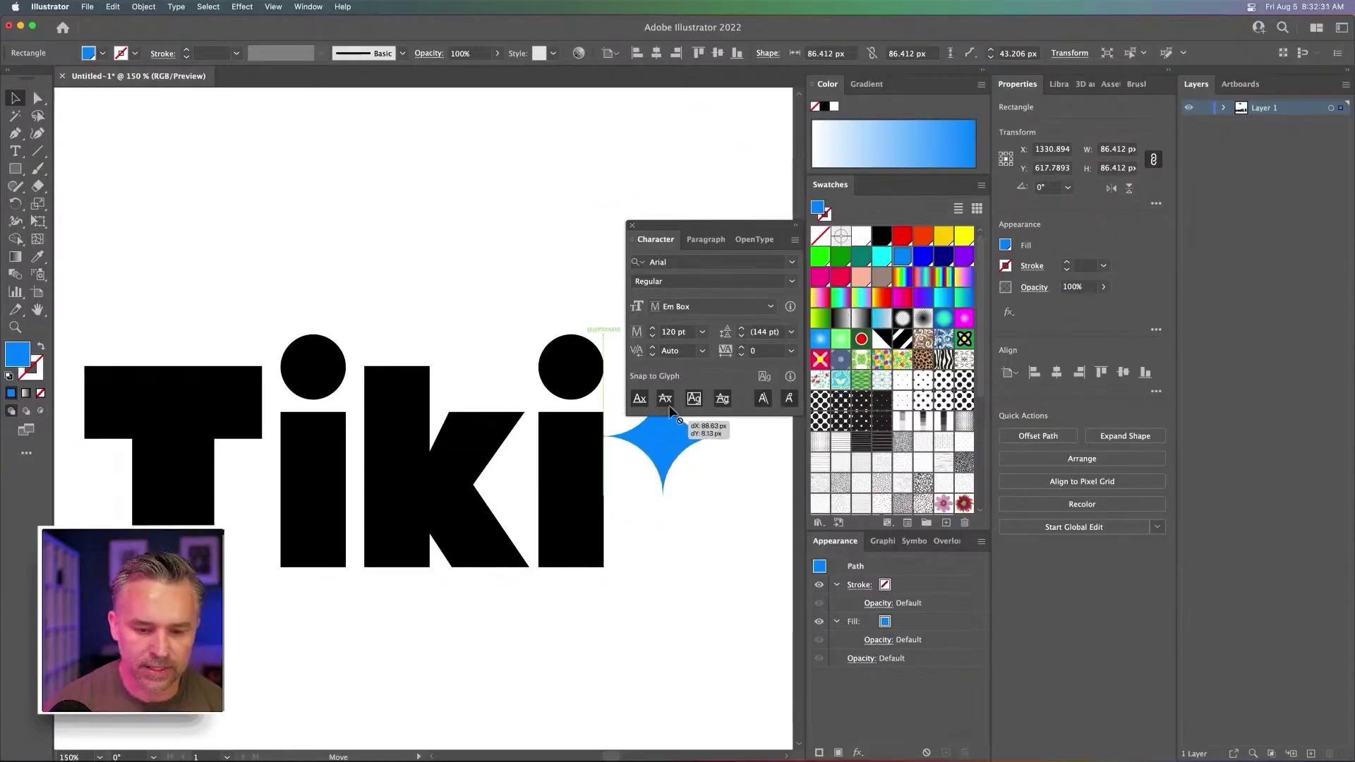
pyautogui.moveTo(662, 424); pyautogui.dragTo(663, 425)
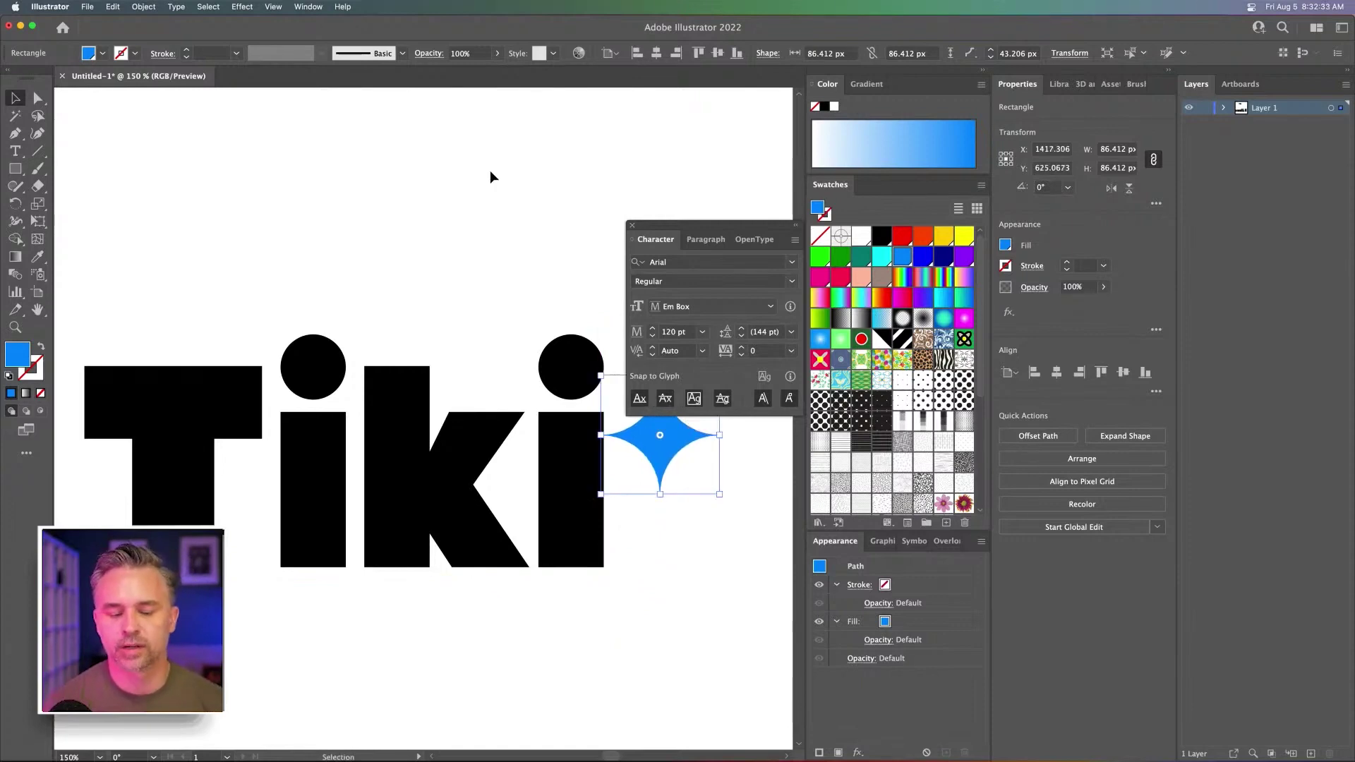
# Filter the fonts to scripts, set the upper Tiki word in AdageScriptJF and fill it with magenta
pyautogui.click(1033, 418)
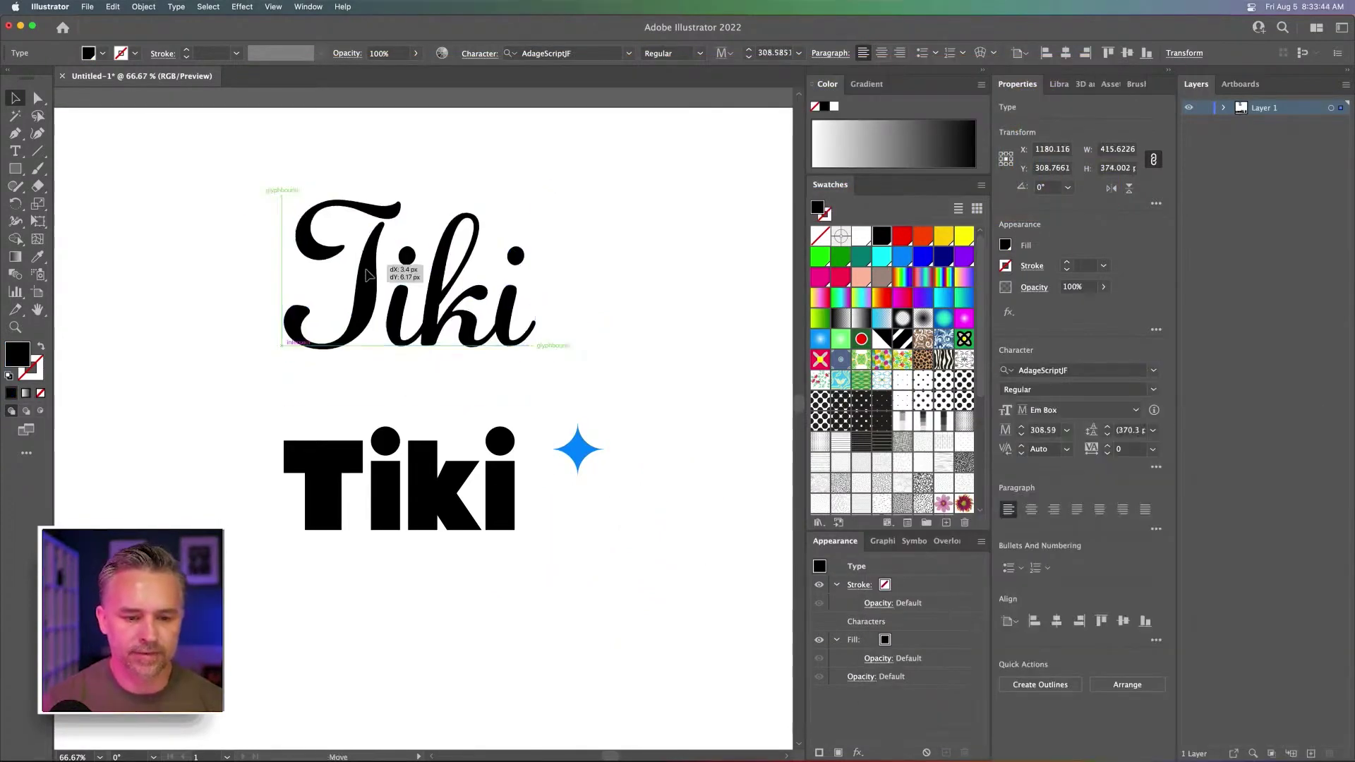
pyautogui.moveTo(365, 269); pyautogui.dragTo(390, 279)
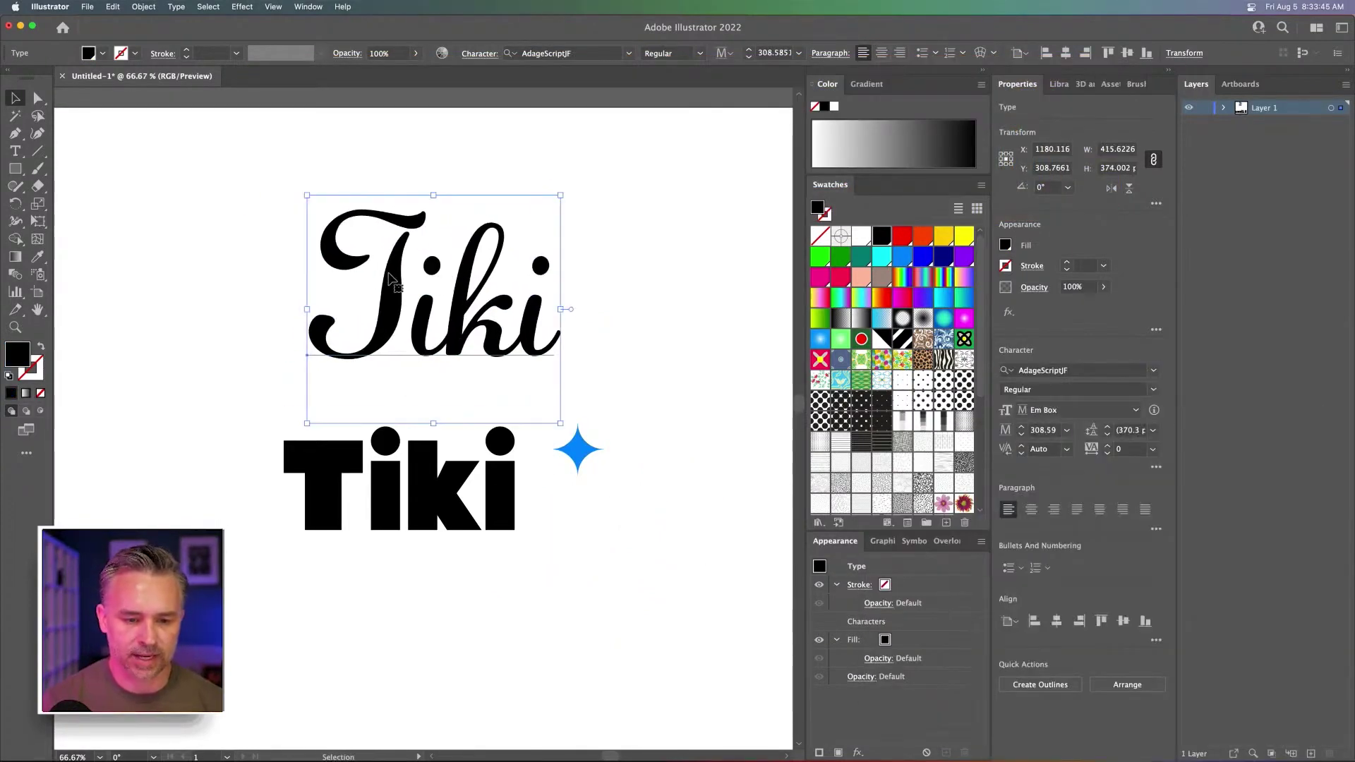
pyautogui.click(888, 262)
pyautogui.click(819, 277)
pyautogui.press('super+equal')
pyautogui.press('super+equal')
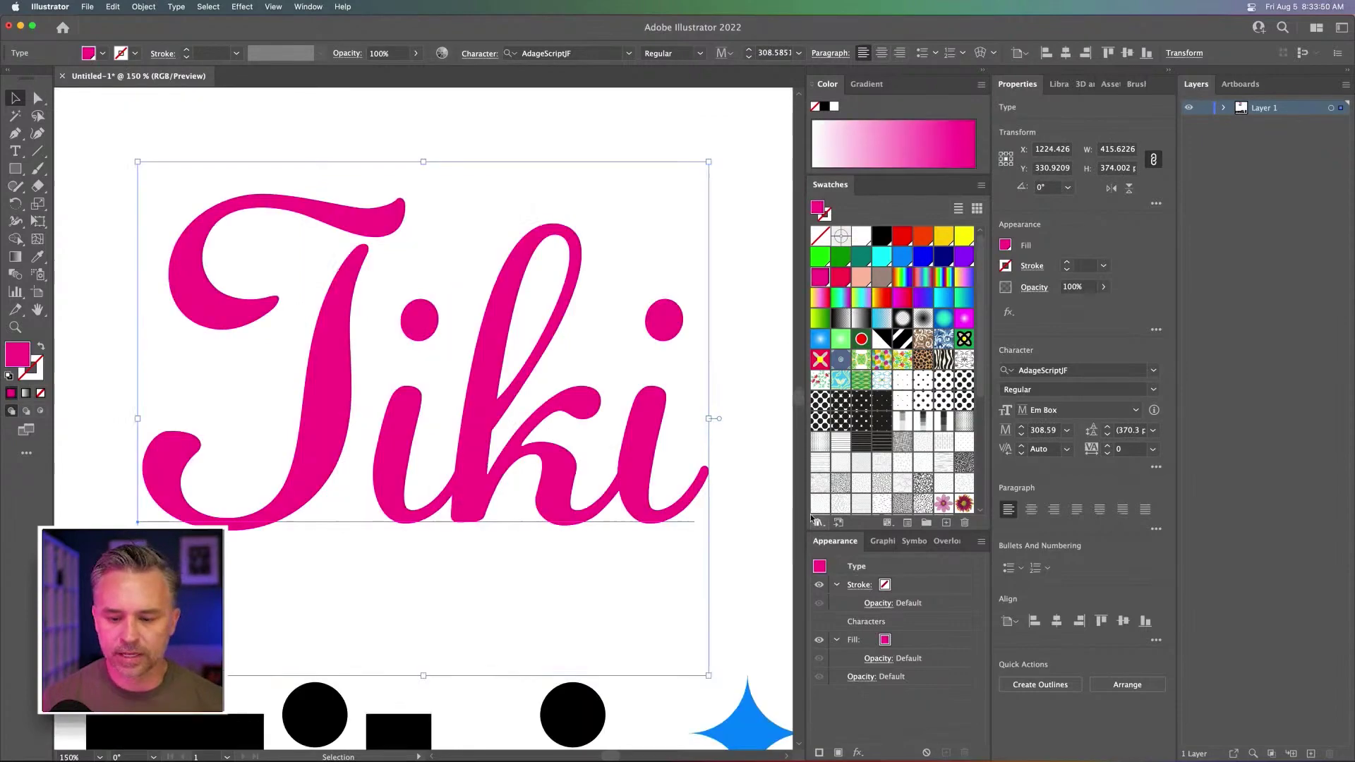
# Give the script Tiki a 1 pt black stroke and add a magenta fill above that stroke
pyautogui.click(1005, 265)
pyautogui.click(875, 319)
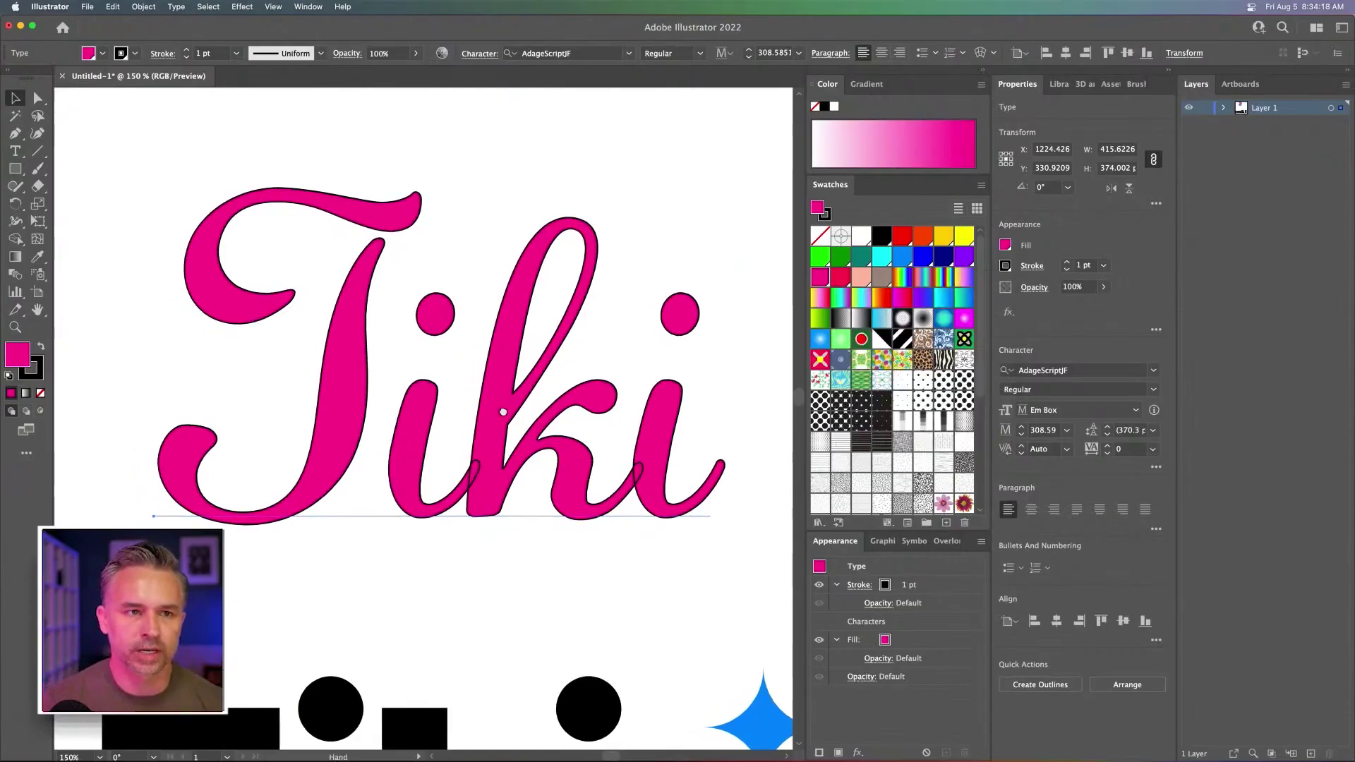
pyautogui.press('v')
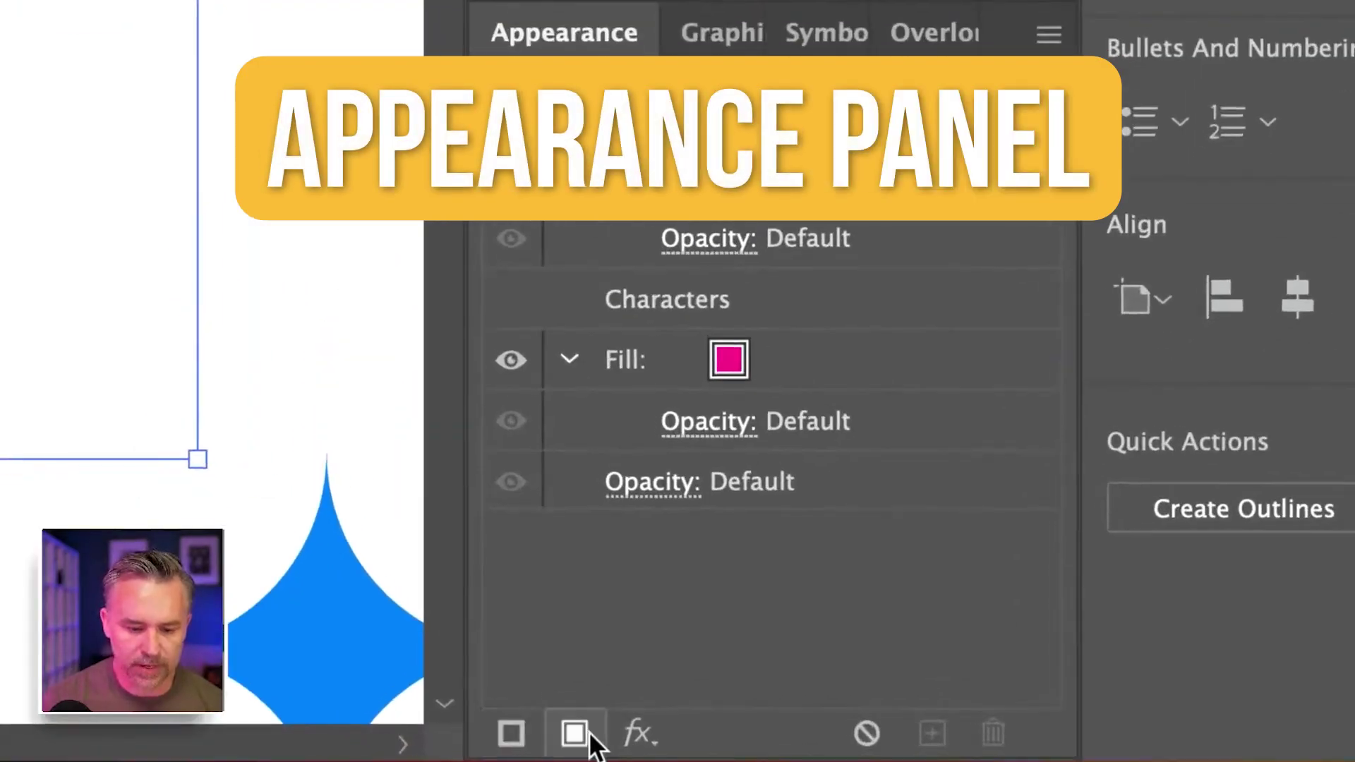
pyautogui.click(838, 753)
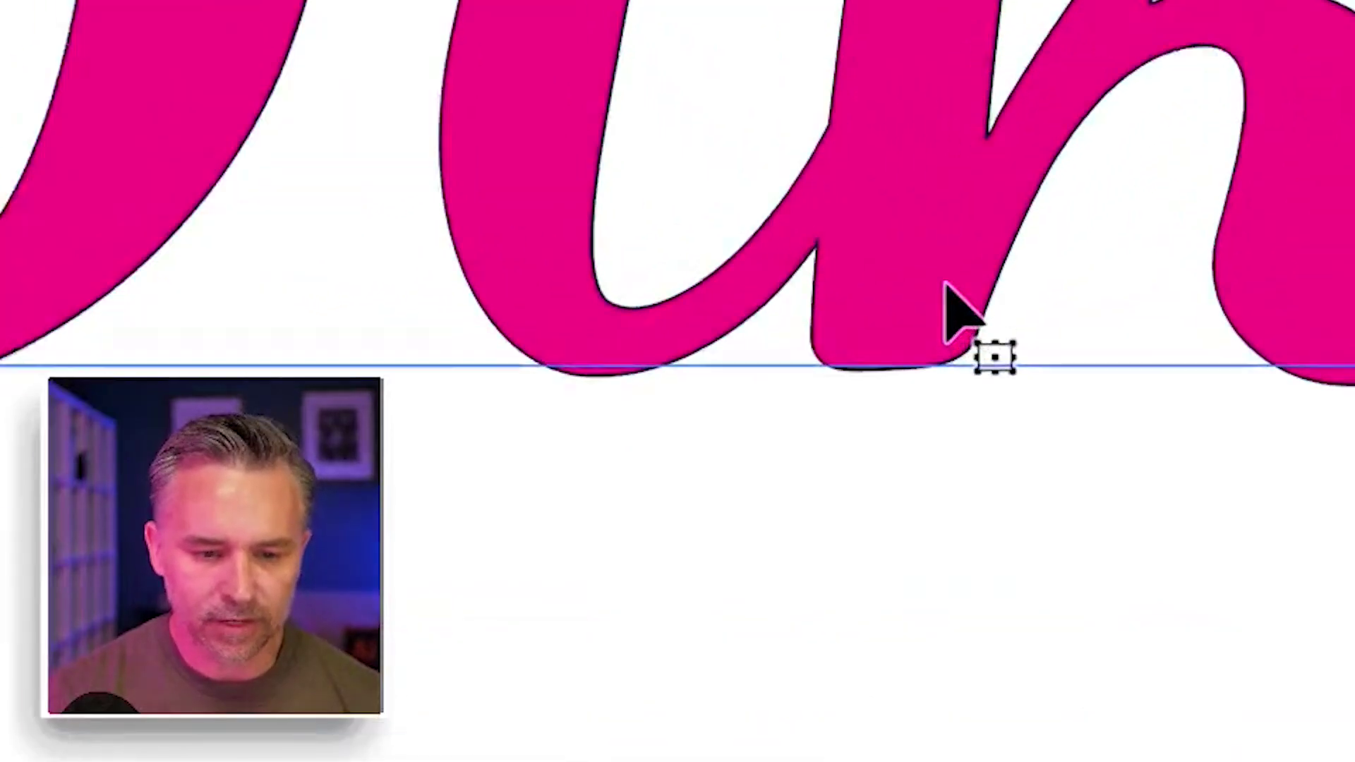
pyautogui.click(796, 308)
# Increase the weight of the script Tiki's black stroke to 8 pt
pyautogui.click(905, 624)
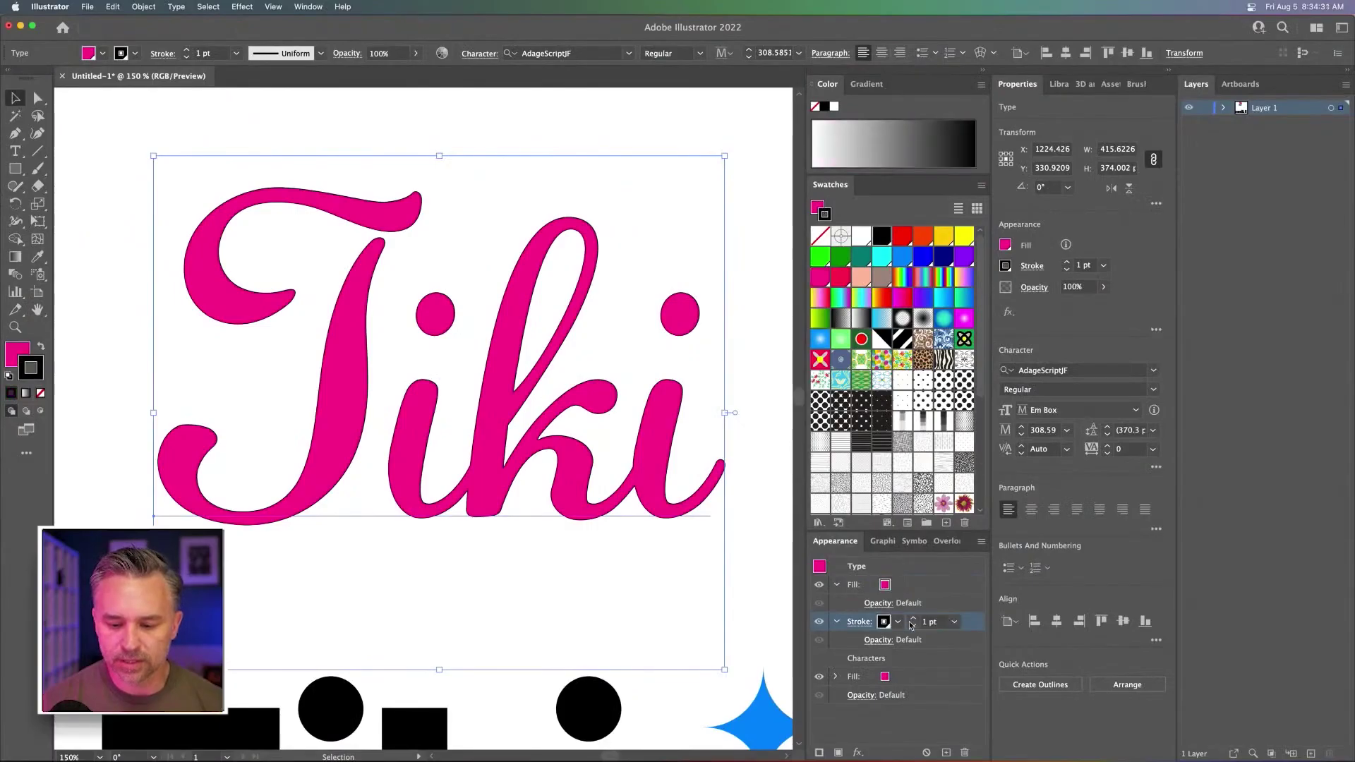
pyautogui.click(915, 619)
pyautogui.click(915, 619)
pyautogui.click(916, 619)
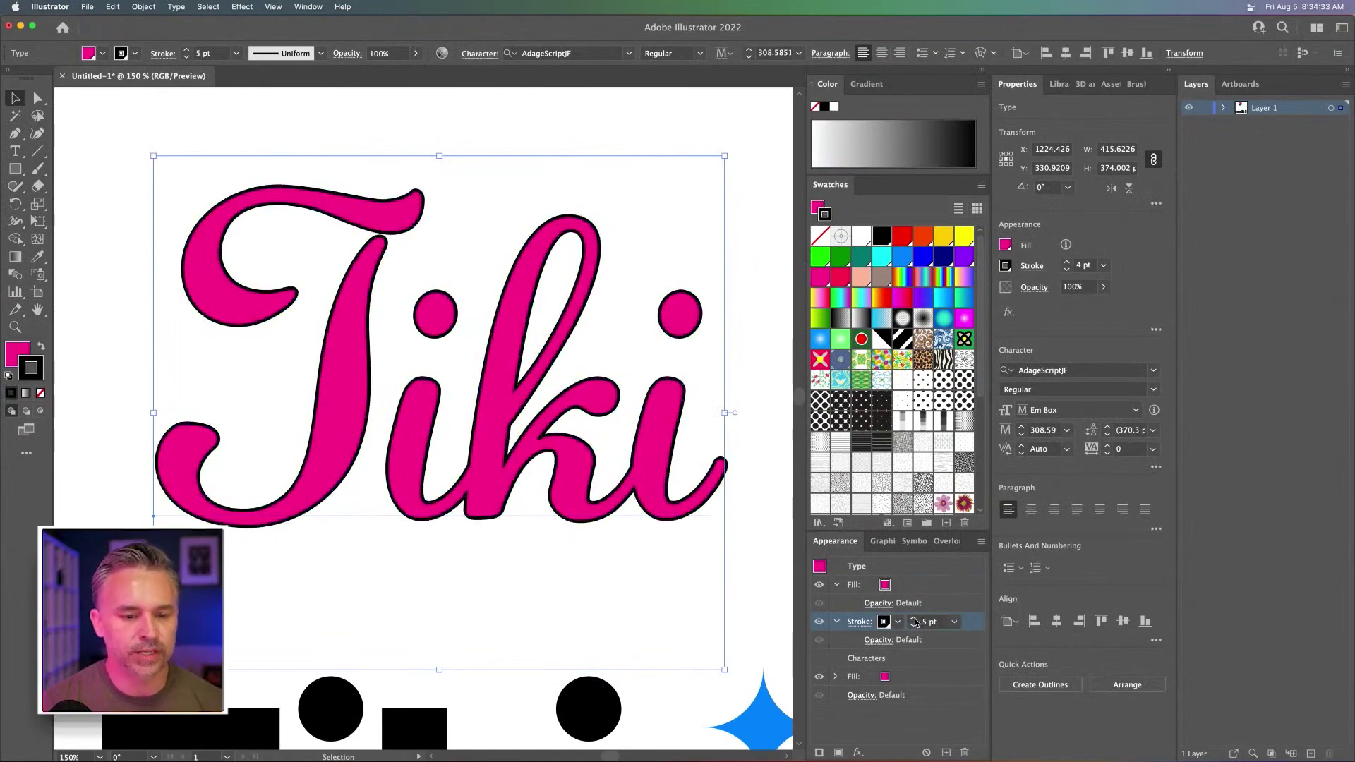
pyautogui.click(915, 619)
pyautogui.click(915, 618)
# Move the script Tiki to an empty area of the artboard and shift the blue star away to its lower left
pyautogui.press('super+minus')
pyautogui.press('super+minus')
pyautogui.press('super+minus')
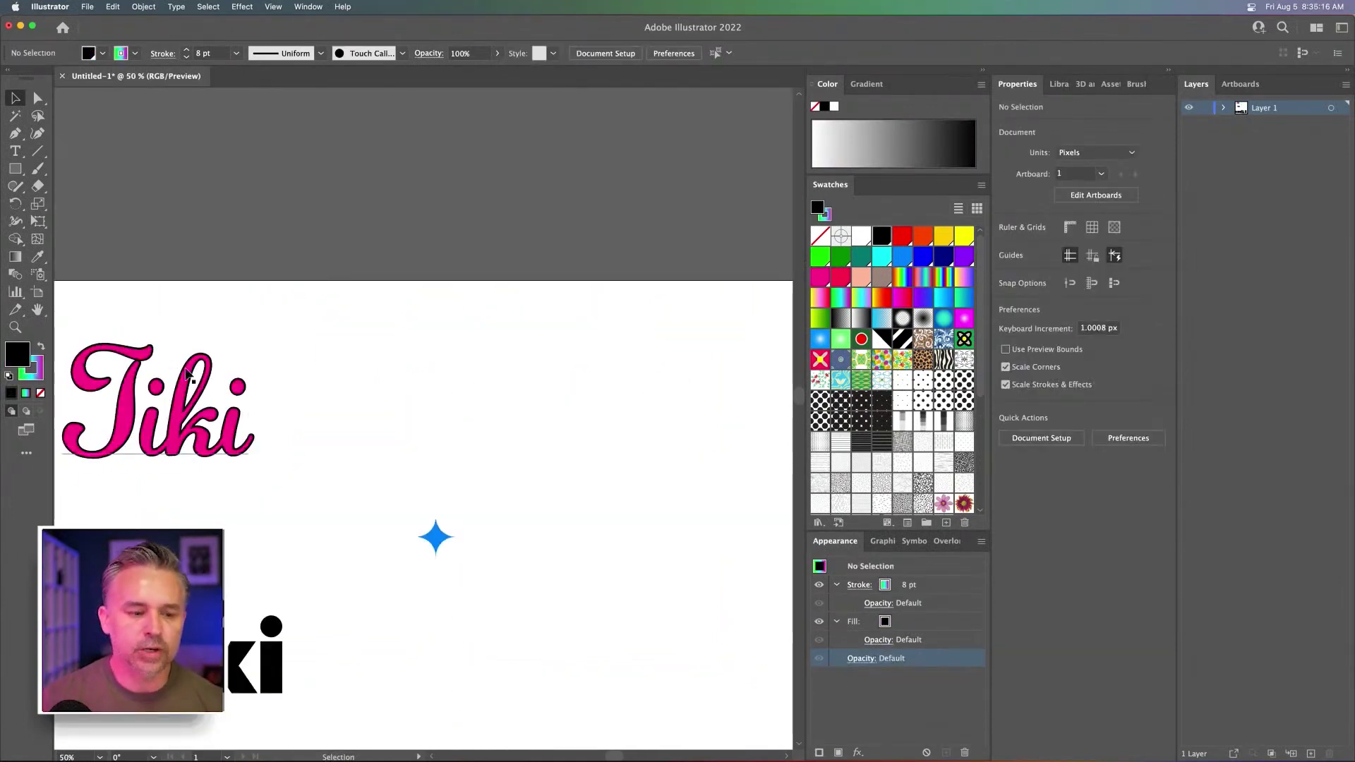
pyautogui.moveTo(173, 413); pyautogui.dragTo(480, 339)
pyautogui.press('super+plus')
pyautogui.press('super+plus')
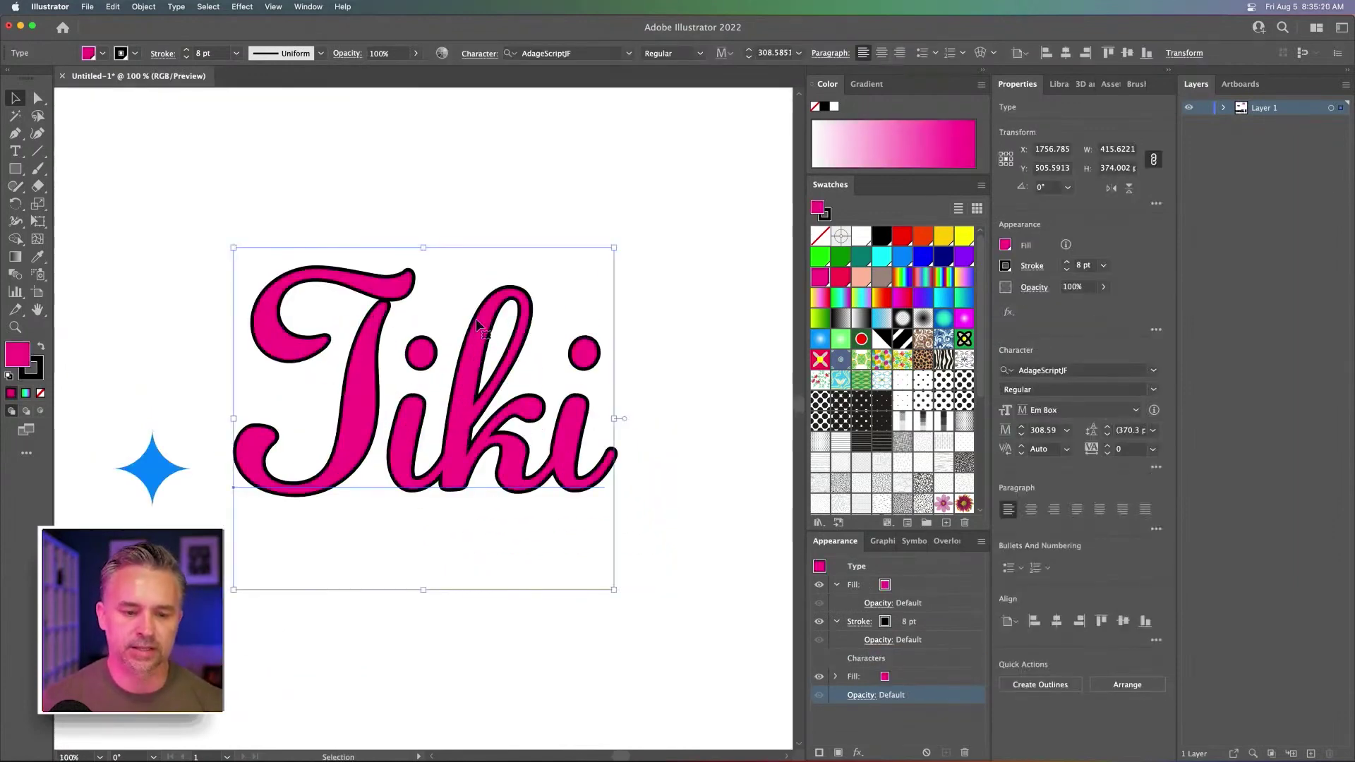
pyautogui.moveTo(150, 466); pyautogui.dragTo(87, 551)
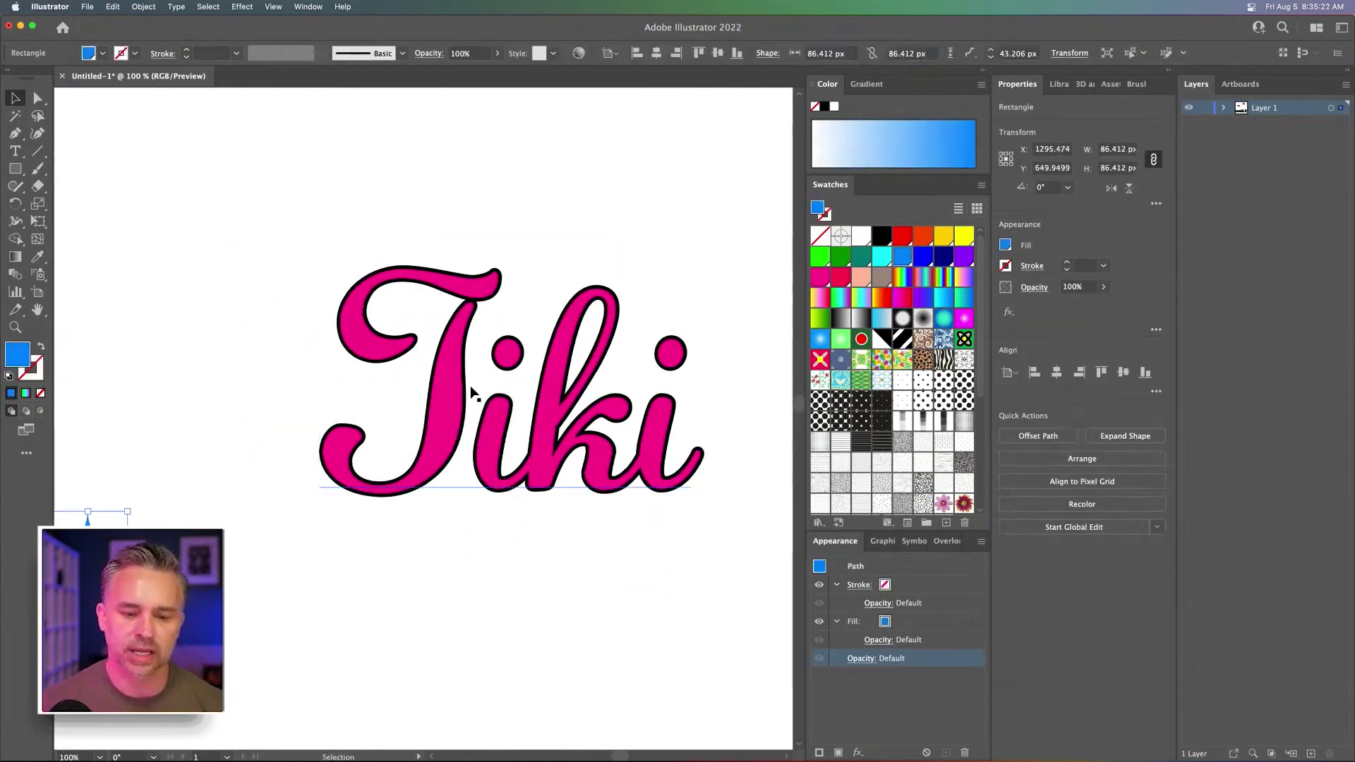
pyautogui.moveTo(472, 390); pyautogui.dragTo(436, 349)
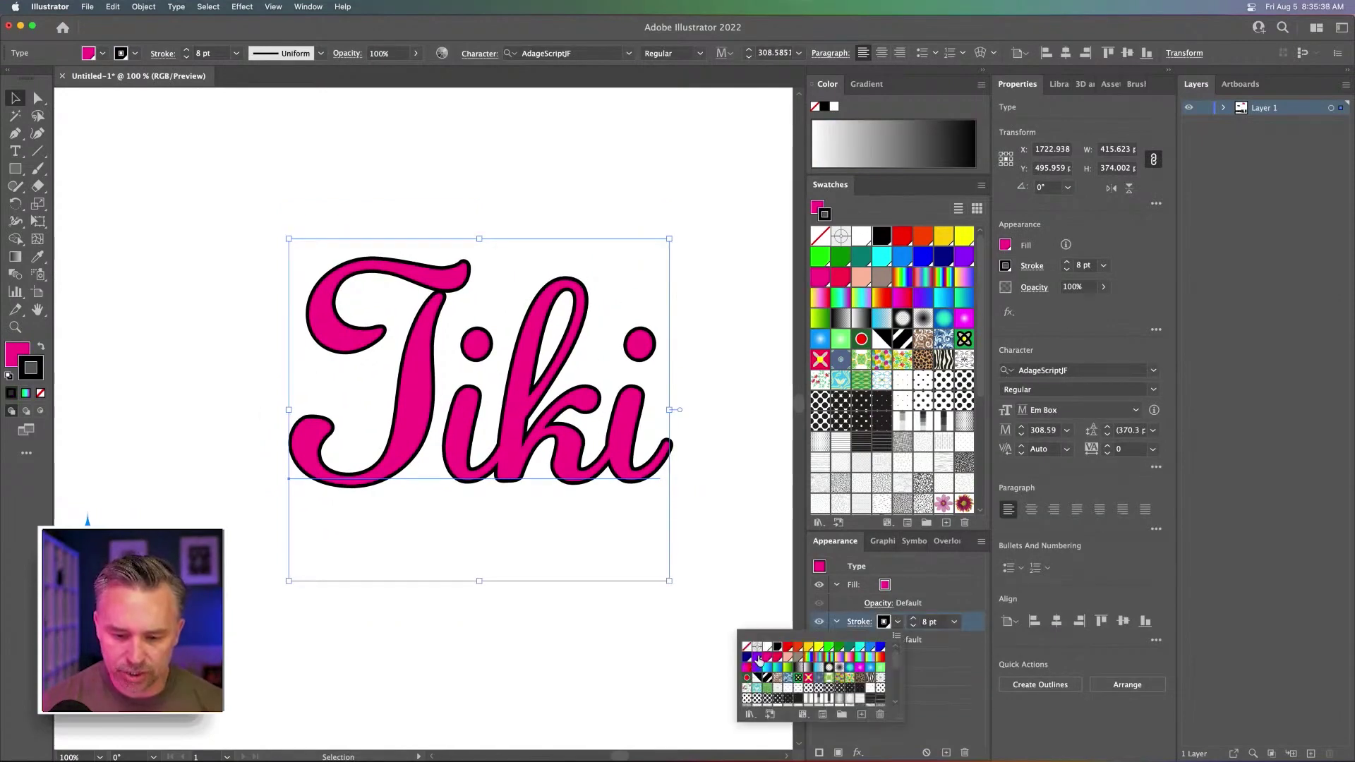
# Recolor the script Tiki's 8 pt stroke purple and add a black 15 pt stroke beneath it
pyautogui.click(758, 659)
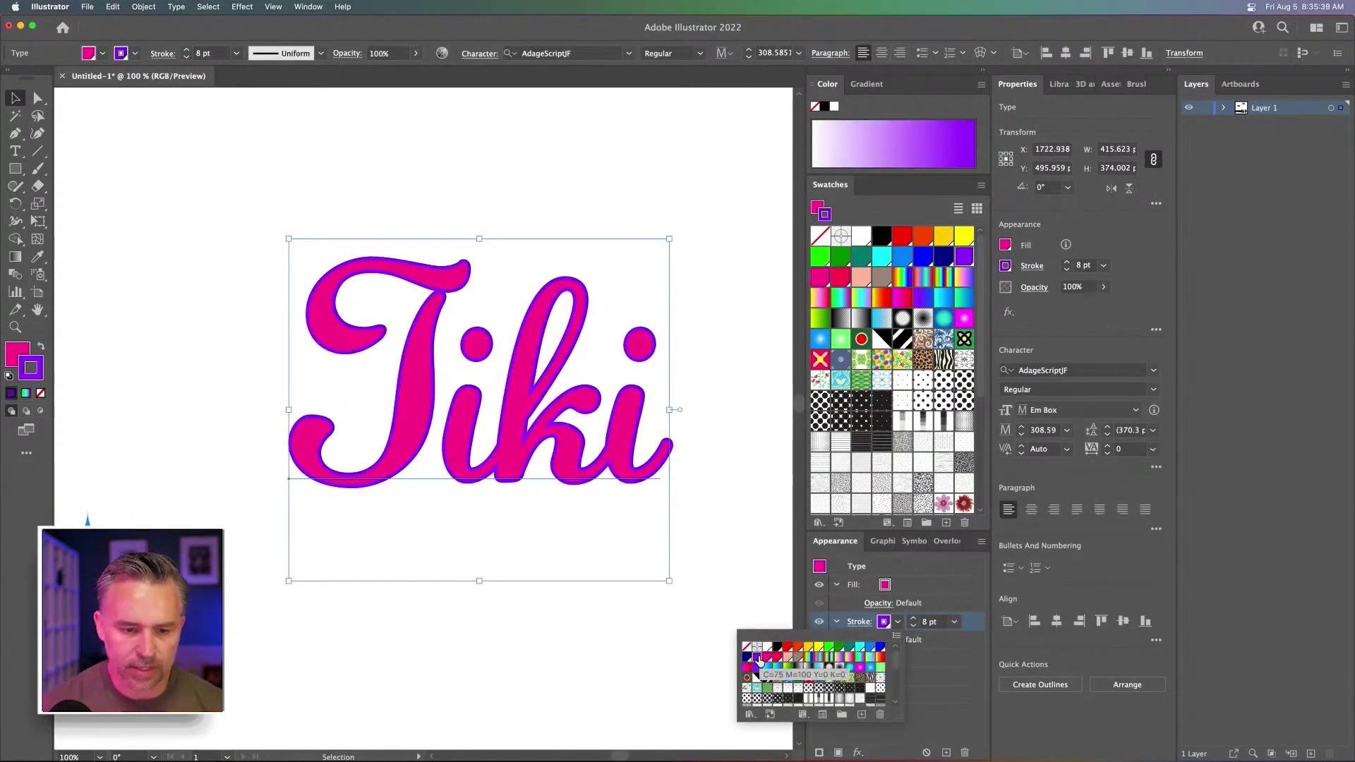
pyautogui.click(933, 696)
pyautogui.click(837, 752)
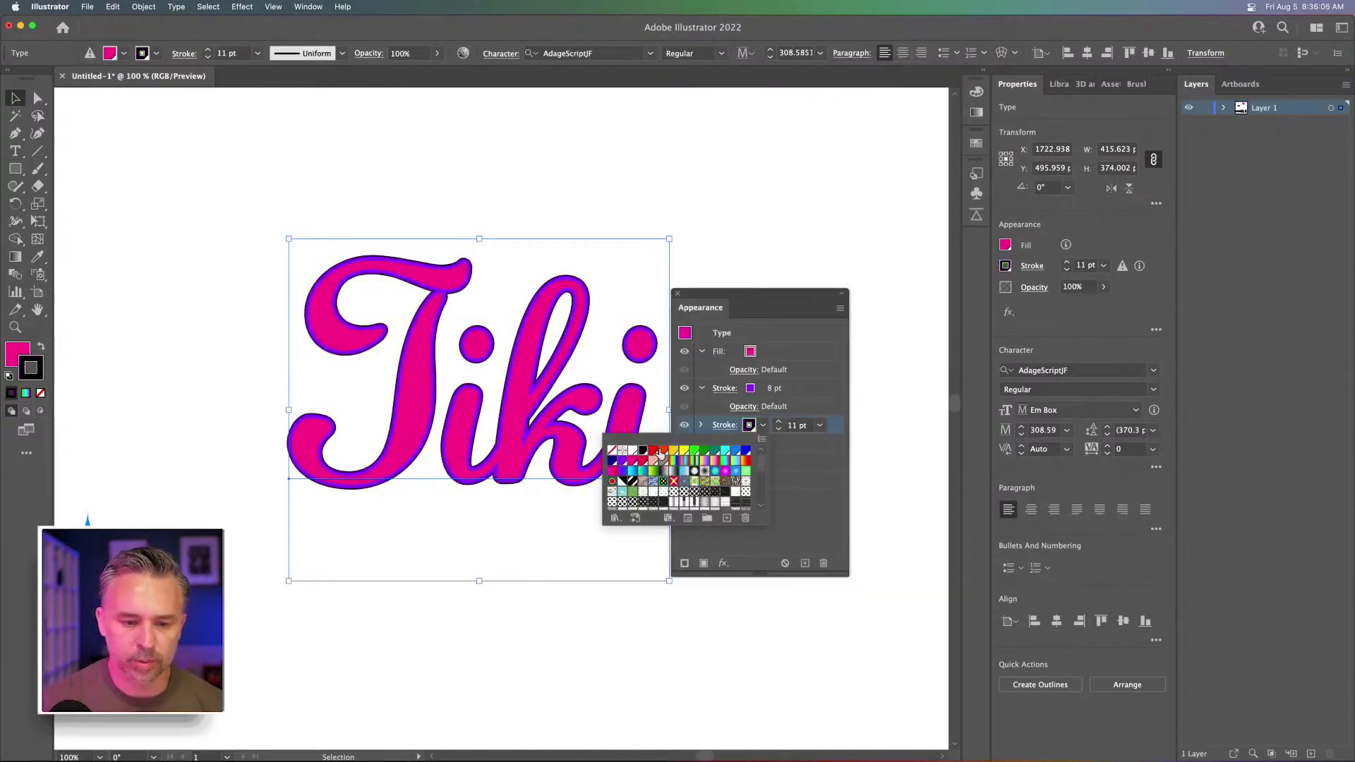
pyautogui.press('Escape')
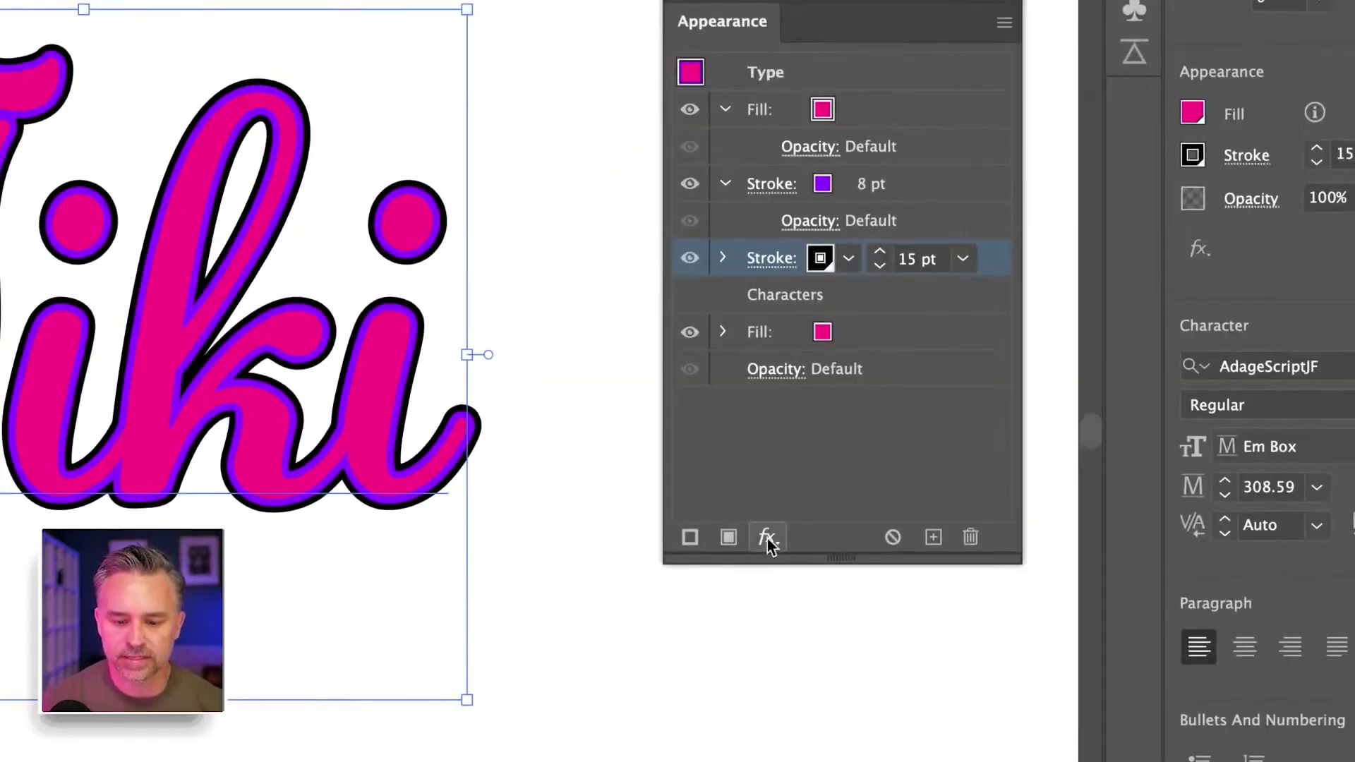
# Apply an Offset Path effect of 10 px with miter joins to the black 15 pt stroke
pyautogui.click(768, 537)
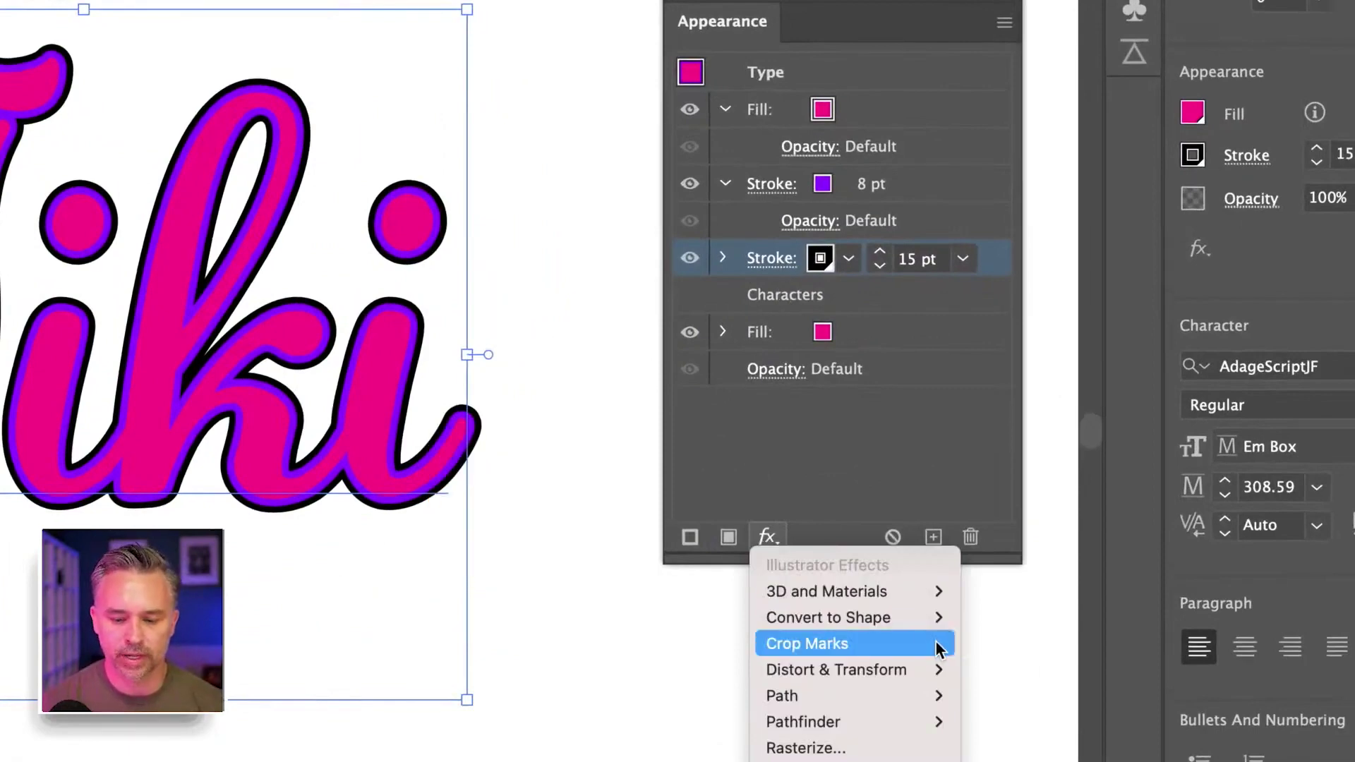
pyautogui.moveTo(913, 691)
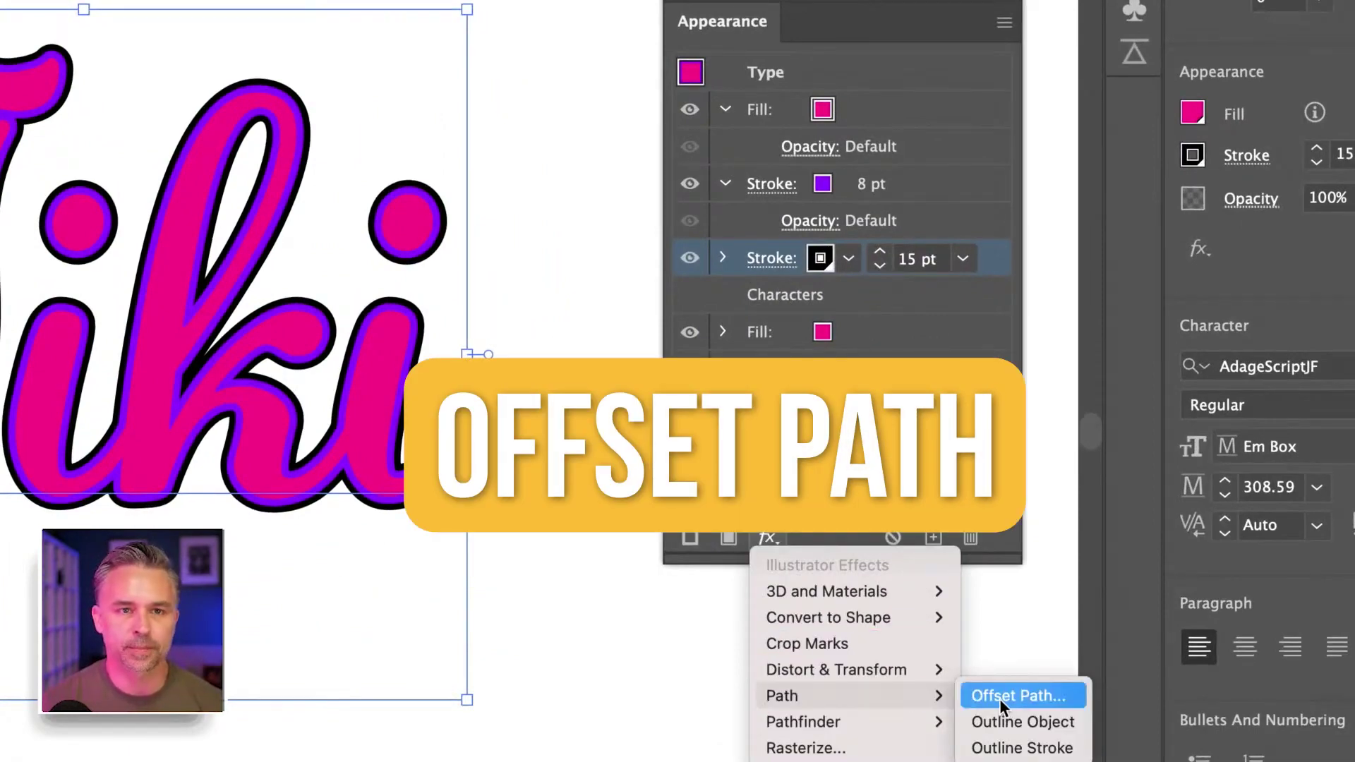
pyautogui.click(1000, 697)
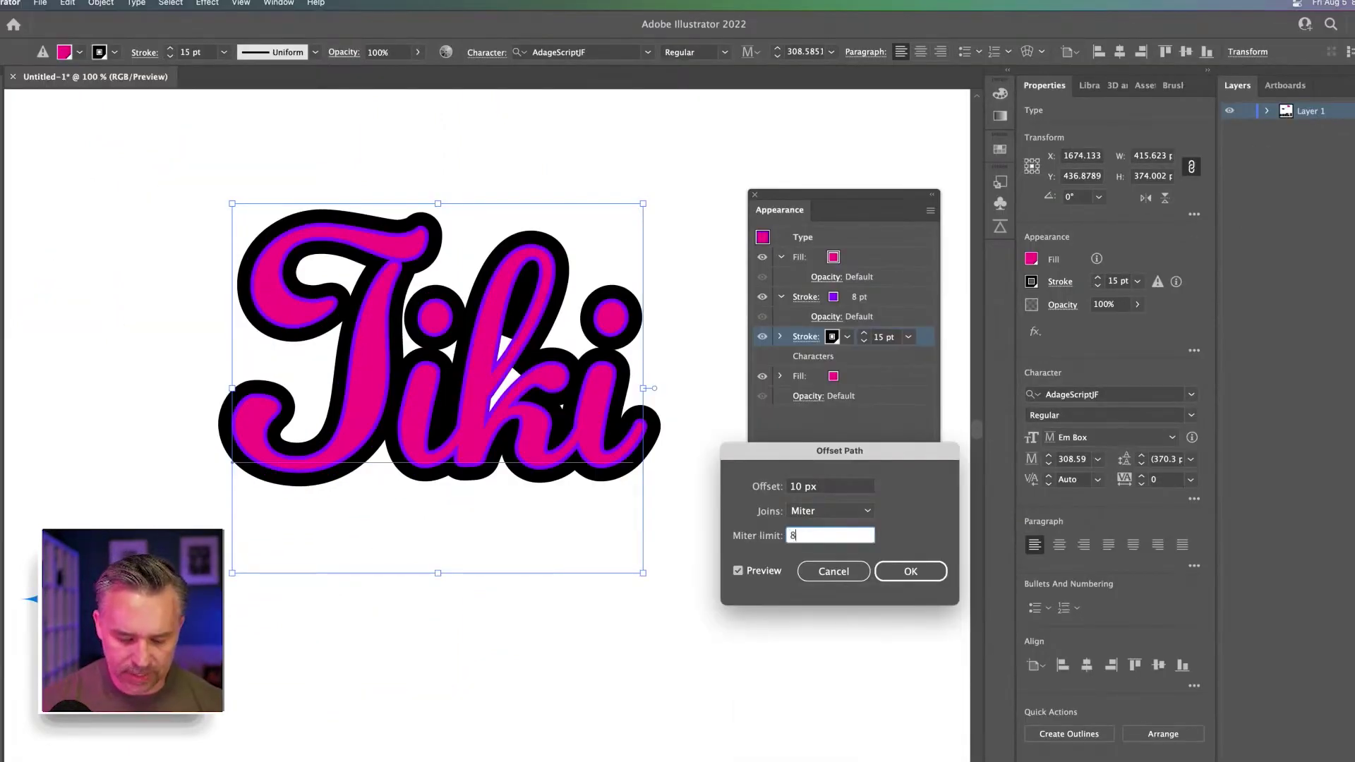
pyautogui.press('Tab')
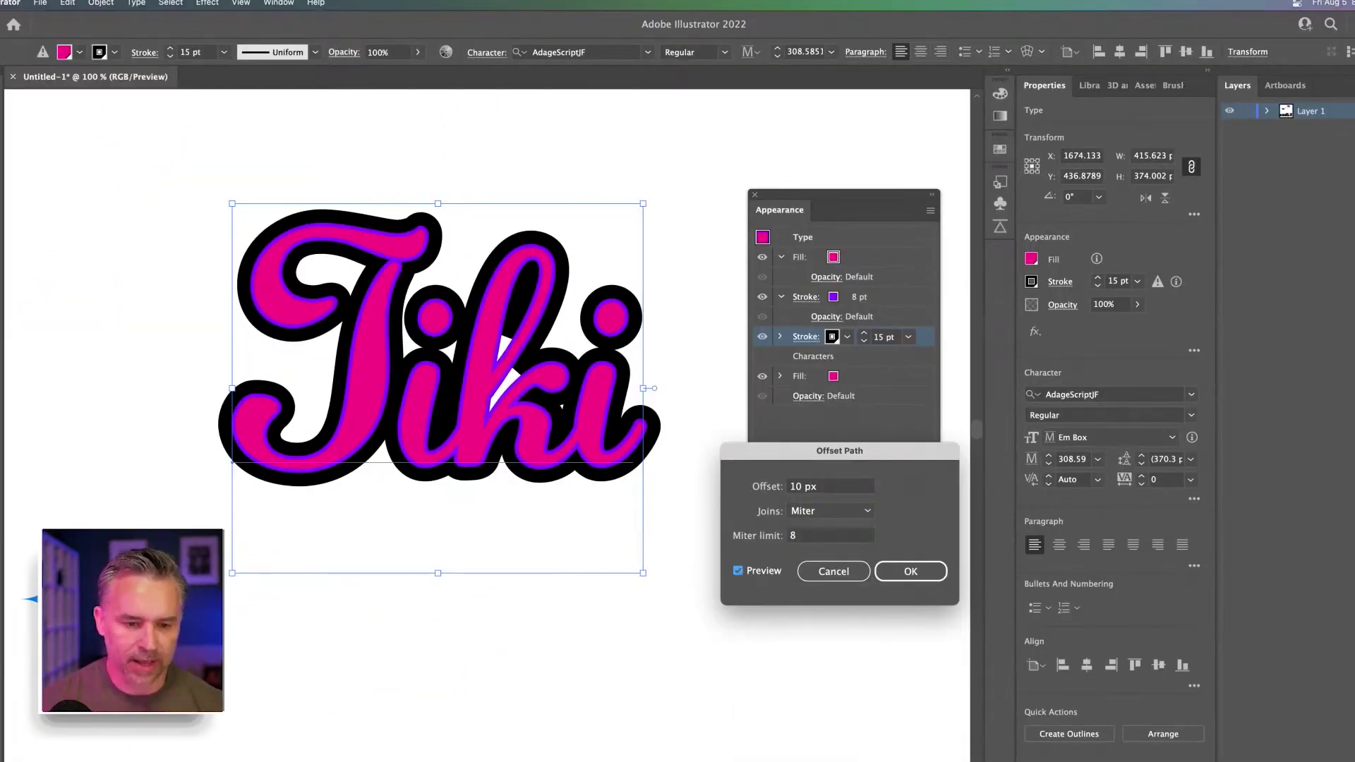
pyautogui.click(906, 570)
# Change the lettering's font to Alexa Std and select the Offset Path effect under the black stroke
pyautogui.click(1154, 372)
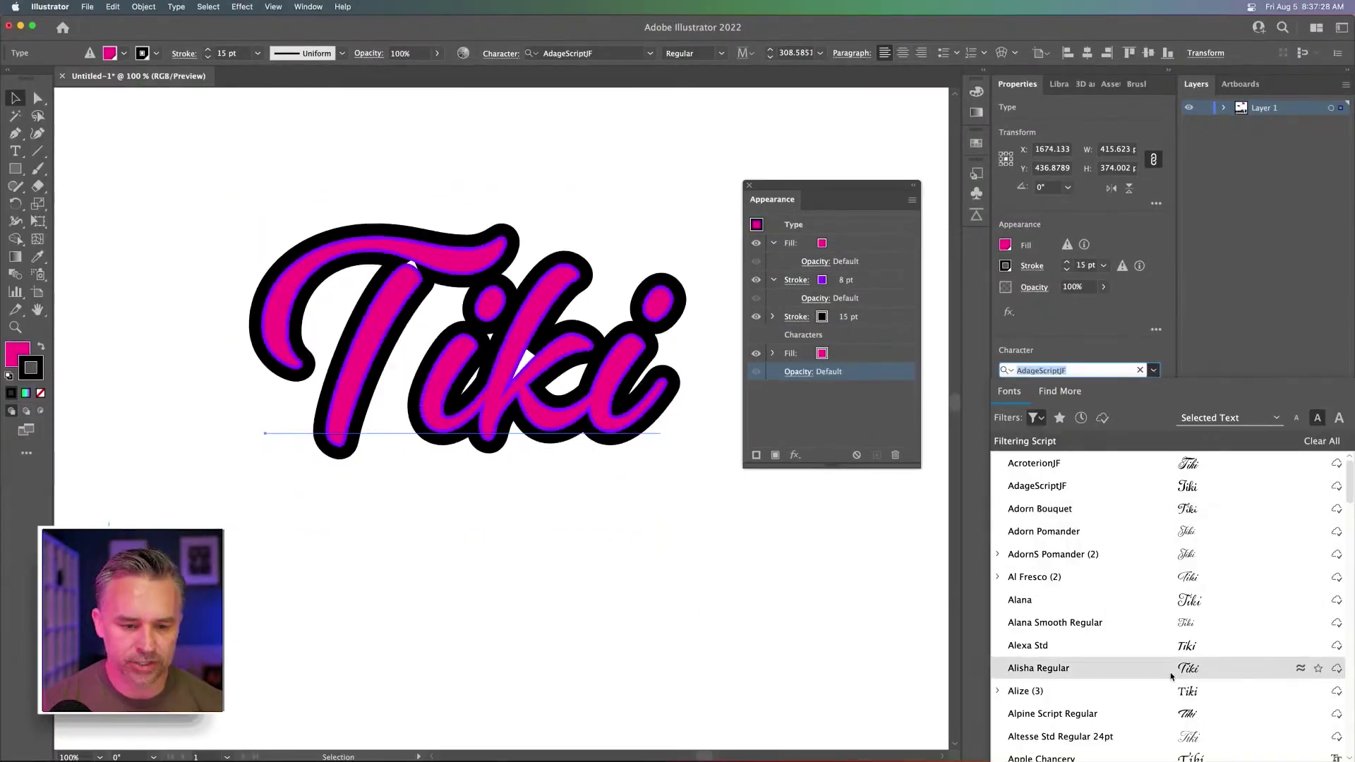
pyautogui.click(1028, 645)
pyautogui.click(773, 317)
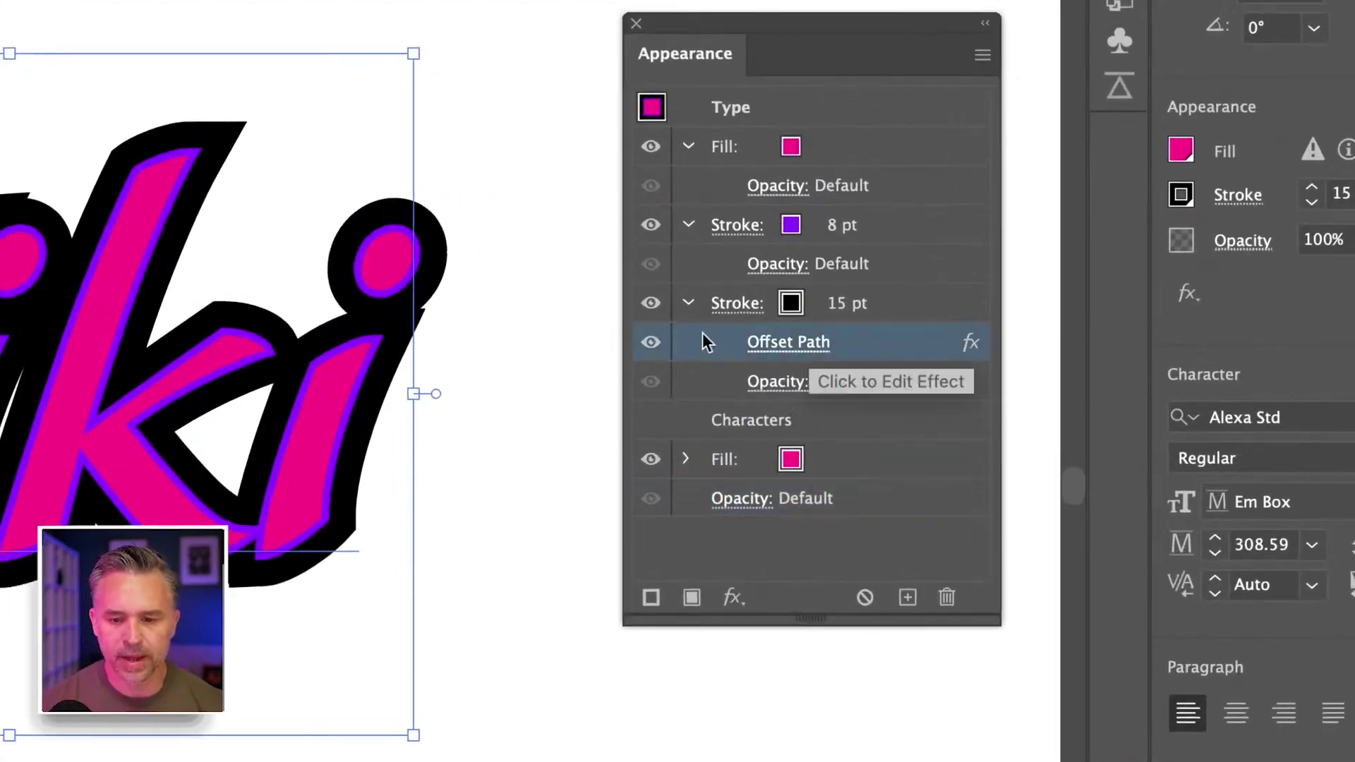
pyautogui.click(791, 335)
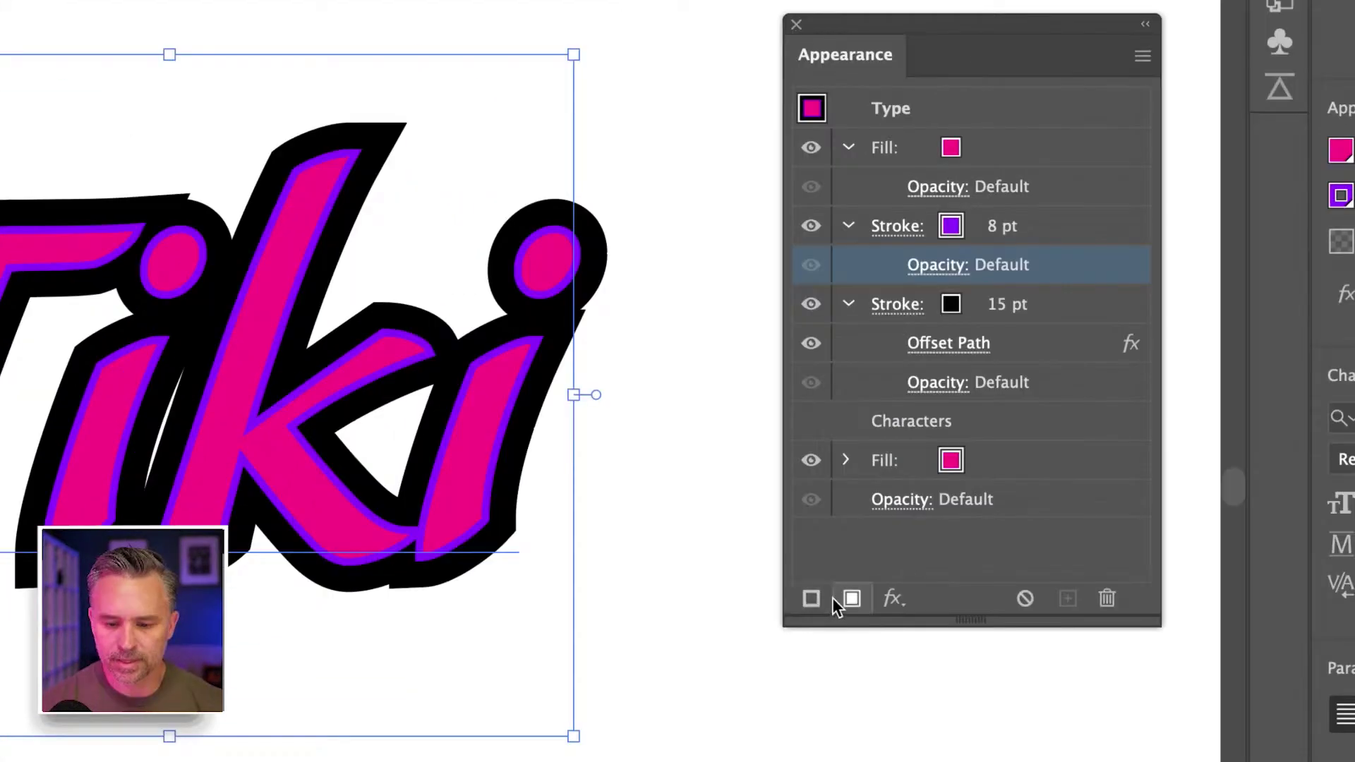
# Add another 8 pt purple stroke and move it between the existing purple and black strokes
pyautogui.click(651, 597)
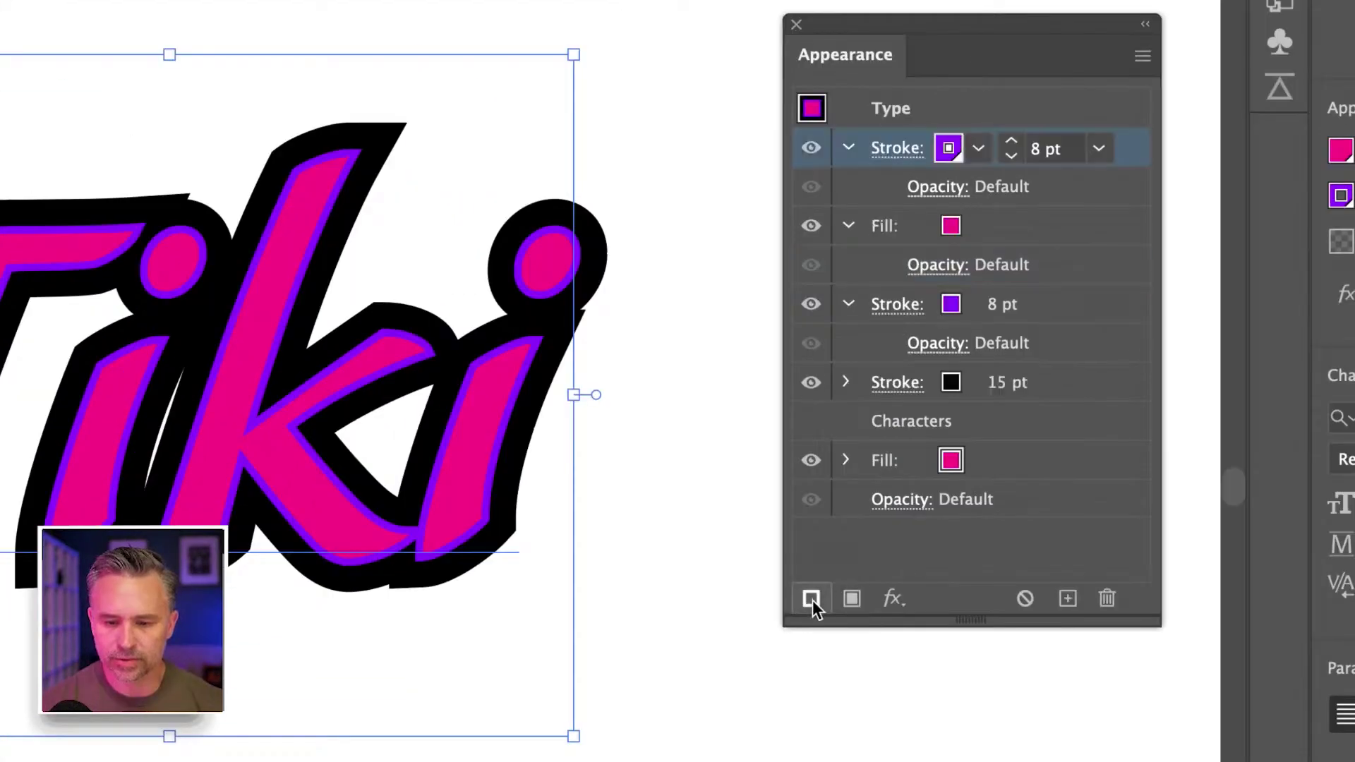
pyautogui.moveTo(873, 314)
pyautogui.mouseDown()
pyautogui.moveTo(1089, 281)
pyautogui.moveTo(1093, 361)
pyautogui.mouseUp()
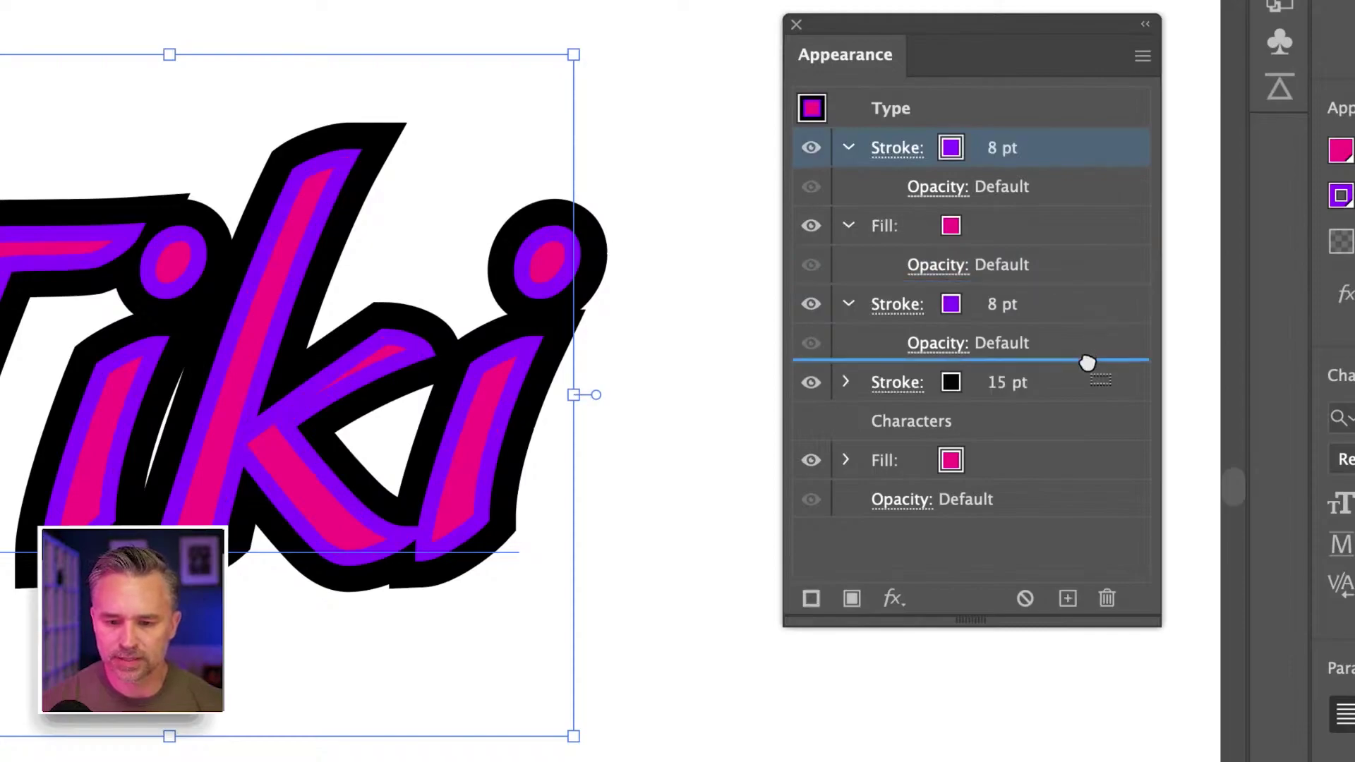